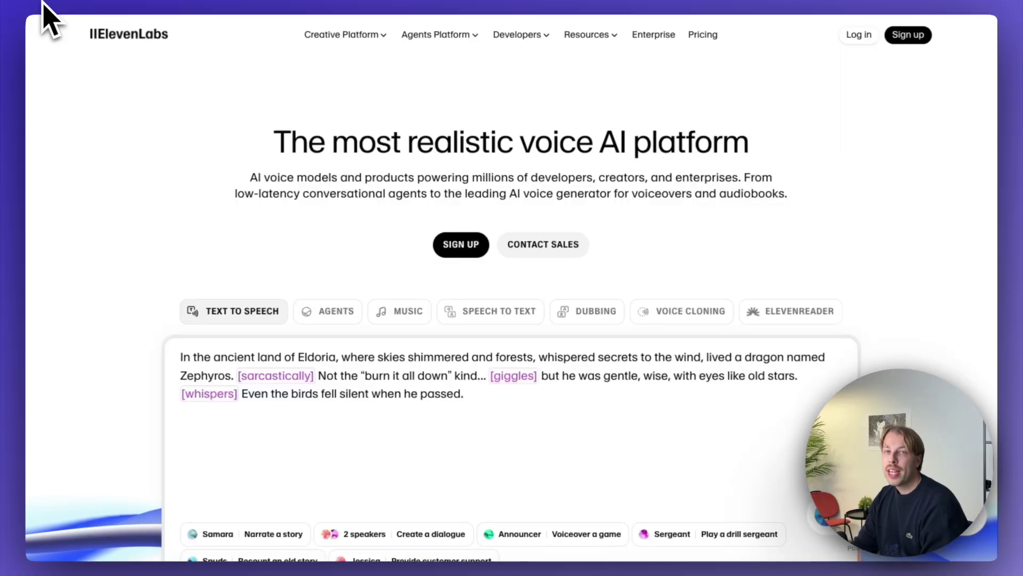
# Step: Open ElevenLabs' Music page and put the cursor in the 'Describe your song...' box
pyautogui.scroll(-1, 299, 200)
pyautogui.scroll(1, 300, 202)
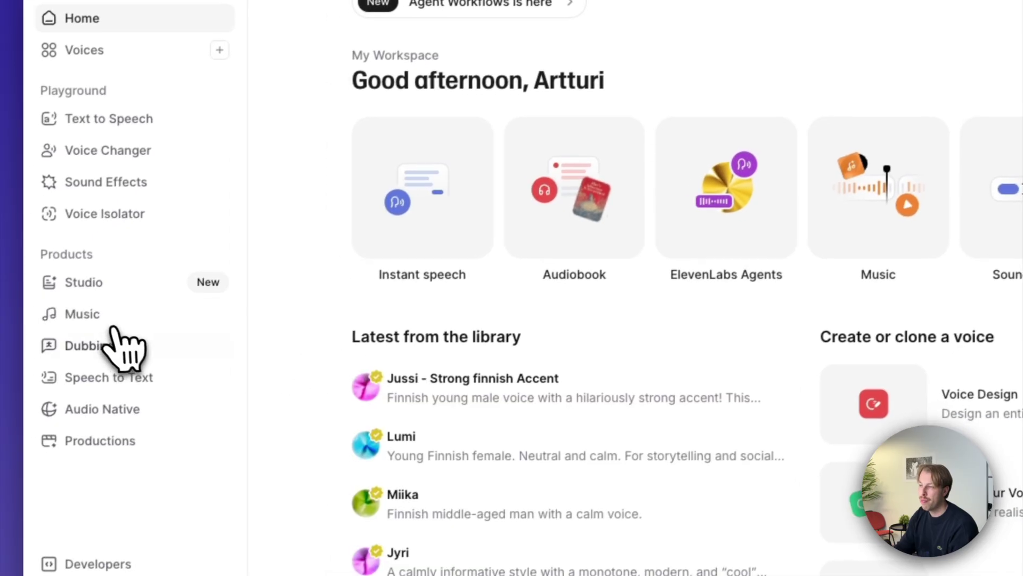
pyautogui.click(109, 321)
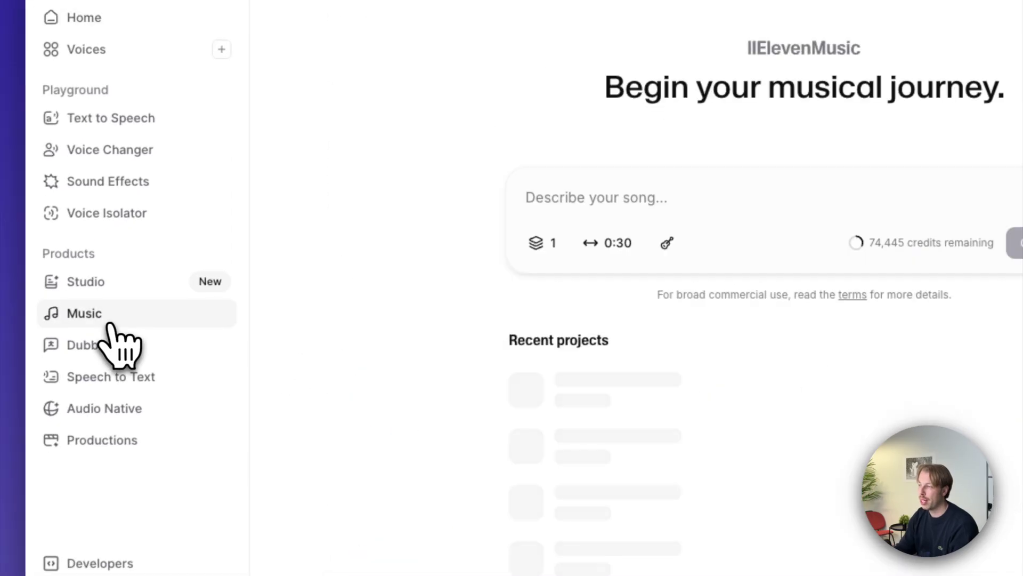
pyautogui.click(671, 195)
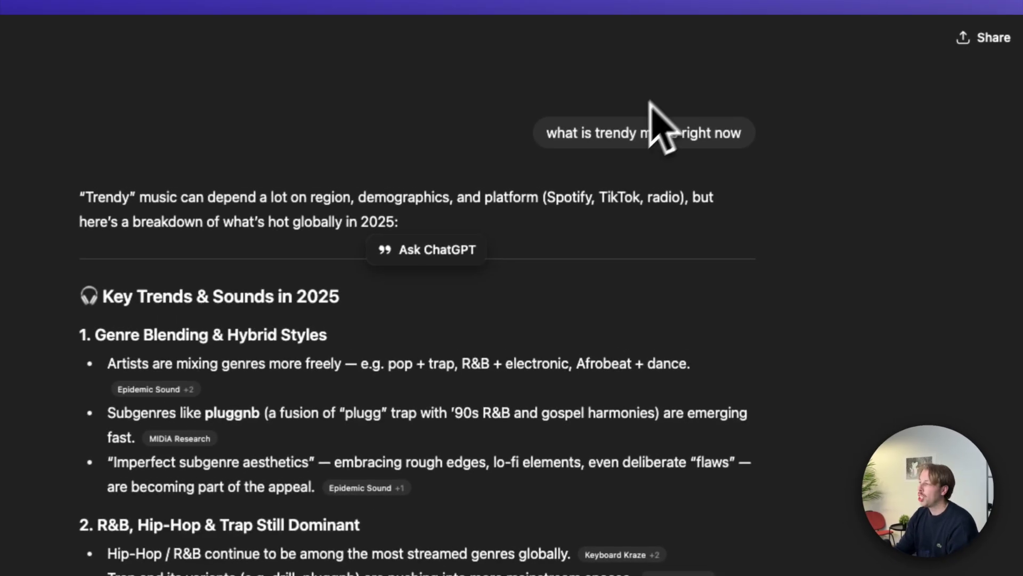
pyautogui.tripleClick(605, 132)
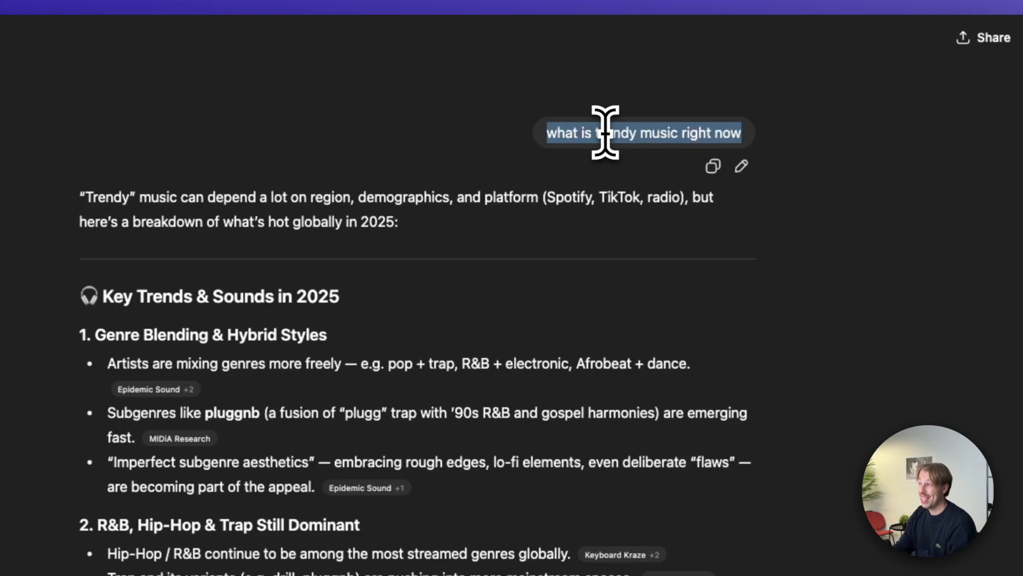
pyautogui.scroll(-5, 491, 256)
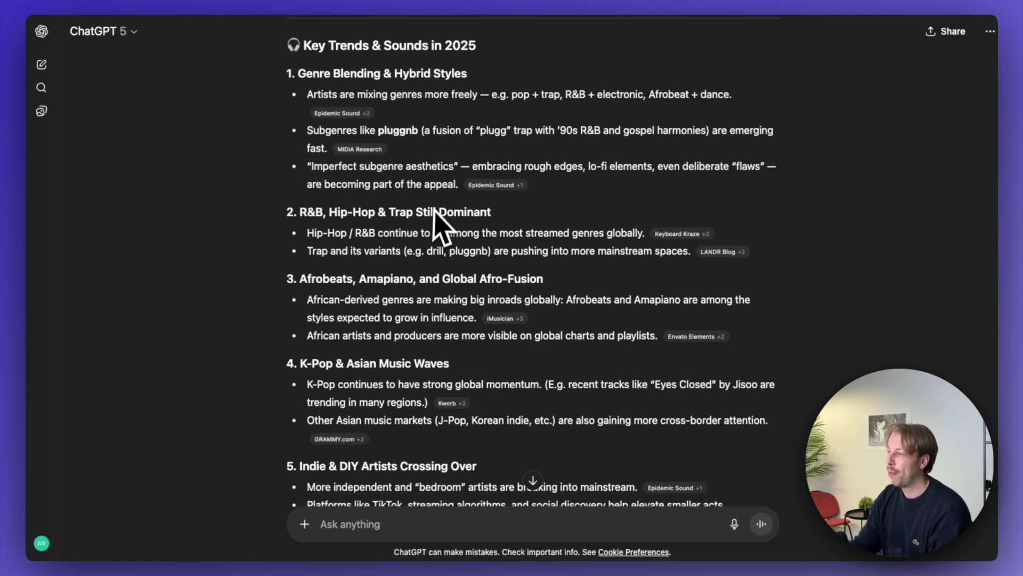
pyautogui.scroll(-10, 442, 223)
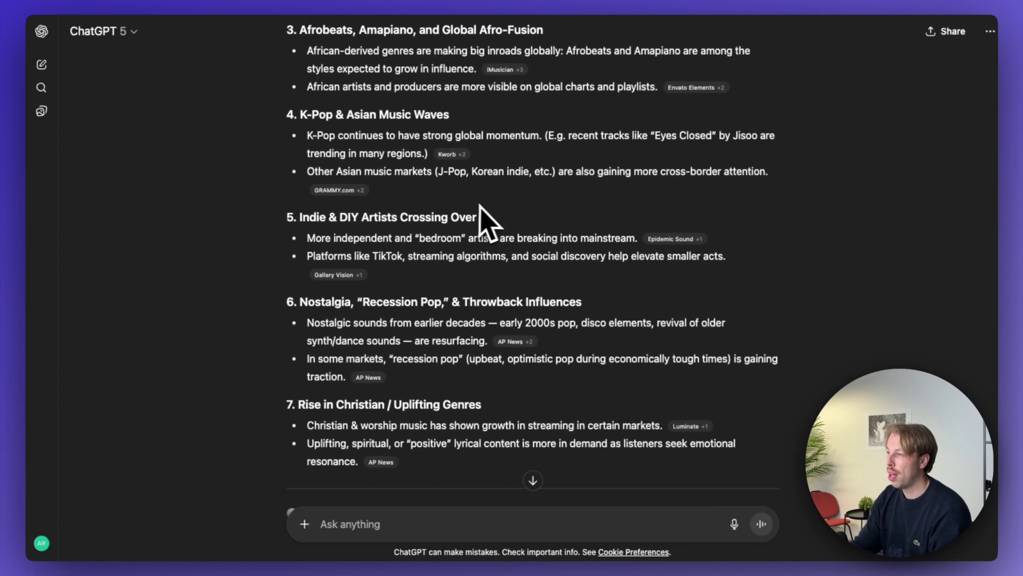
pyautogui.scroll(-6, 505, 210)
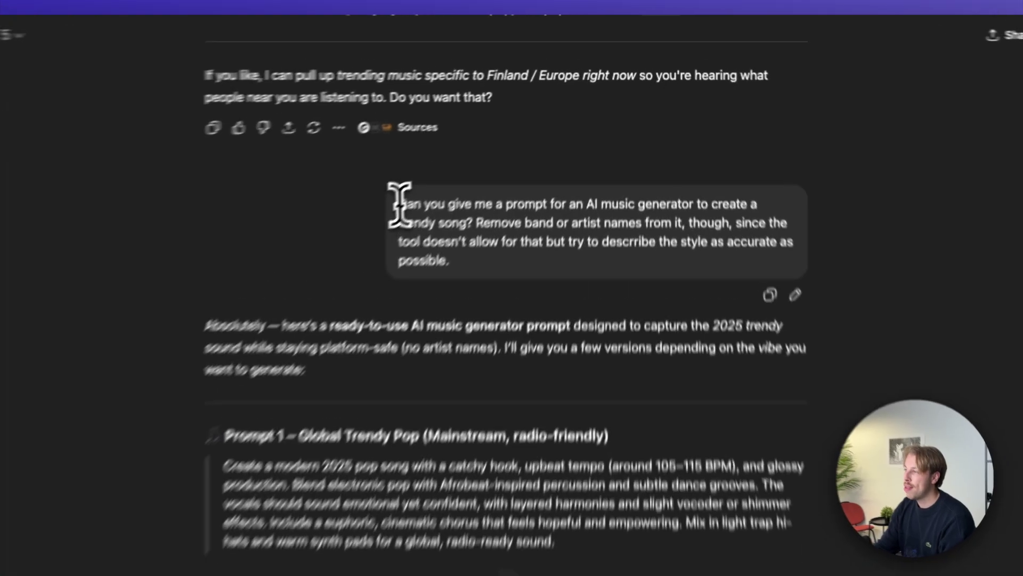
pyautogui.moveTo(442, 176); pyautogui.dragTo(529, 178)
pyautogui.tripleClick(501, 226)
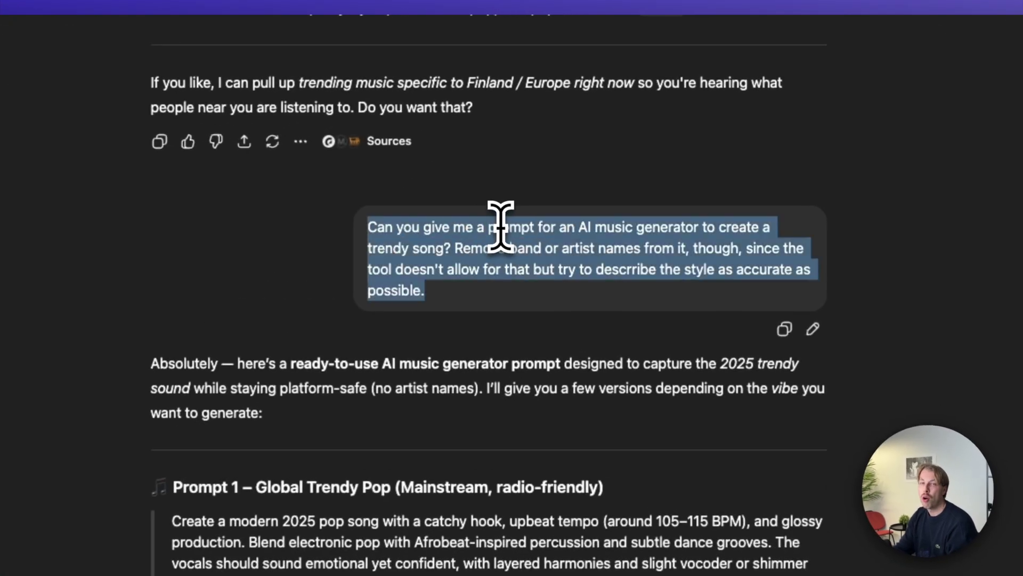
pyautogui.doubleClick(501, 227)
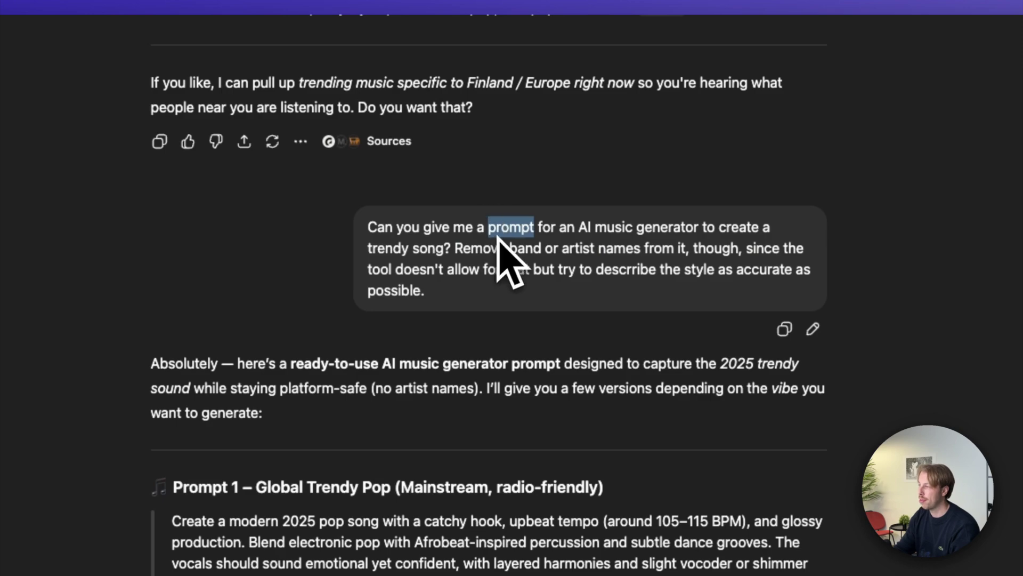
pyautogui.click(749, 3)
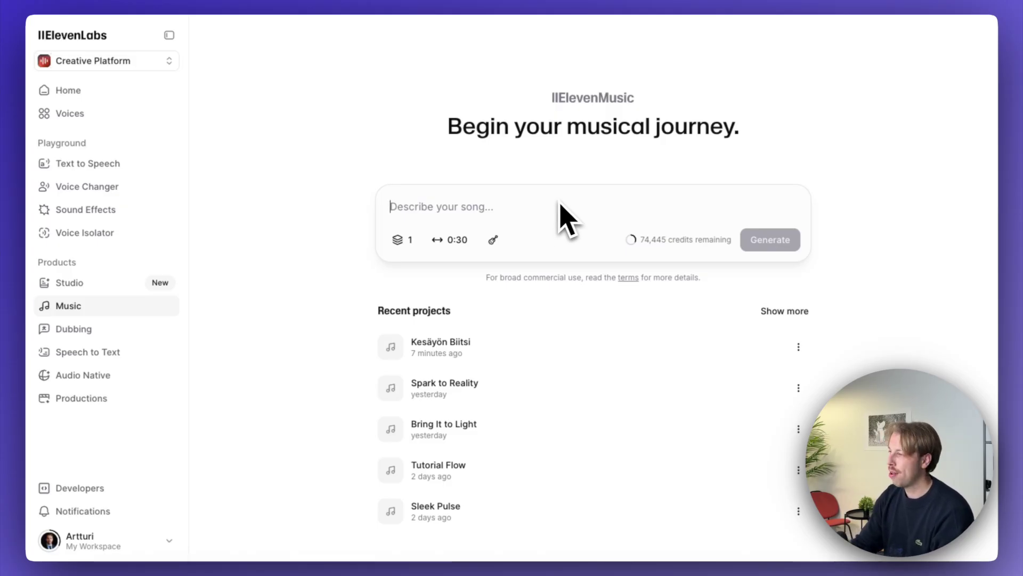
pyautogui.scroll(1, 560, 217)
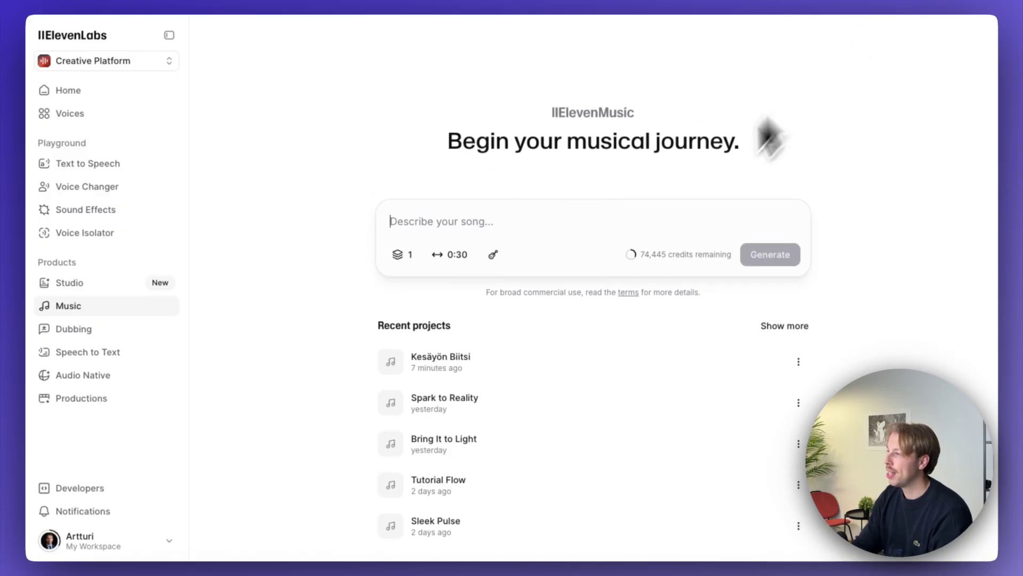
pyautogui.click(847, 6)
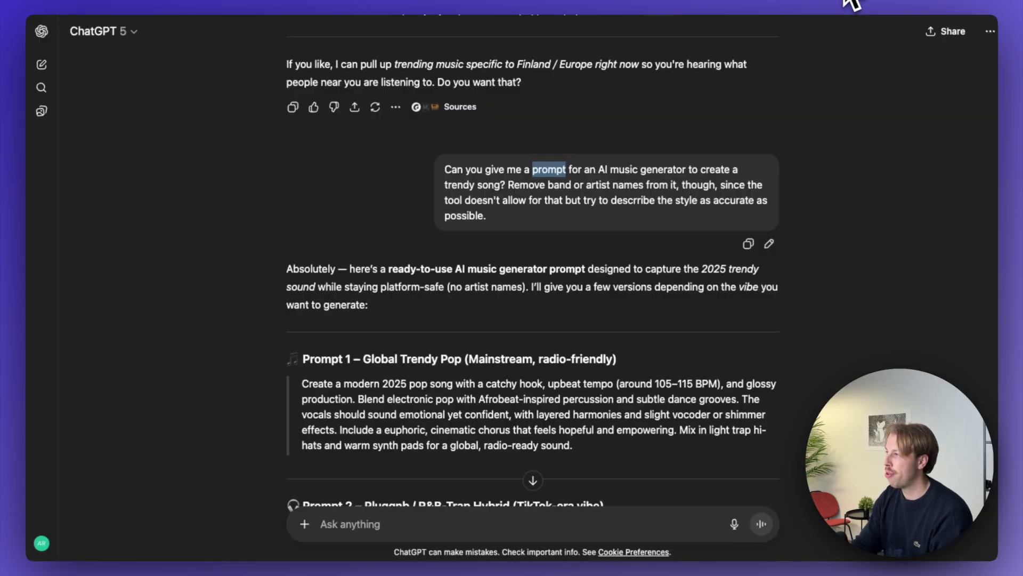
# Step: Highlight the earlier ChatGPT request asking to remove artist names from the prompts
pyautogui.click(515, 197)
pyautogui.moveTo(509, 184); pyautogui.dragTo(714, 227)
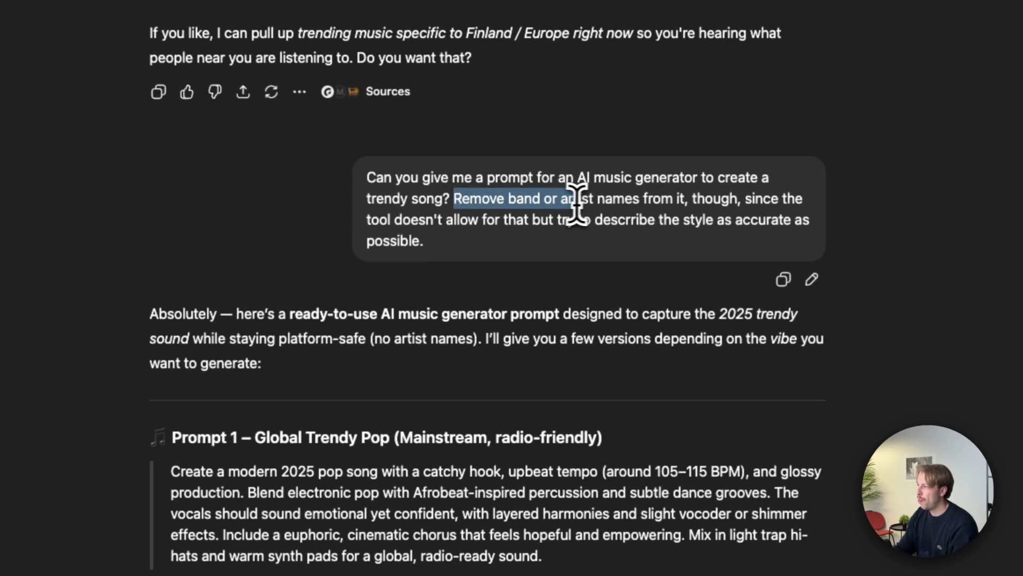
pyautogui.click(530, 243)
pyautogui.moveTo(529, 243); pyautogui.dragTo(370, 181)
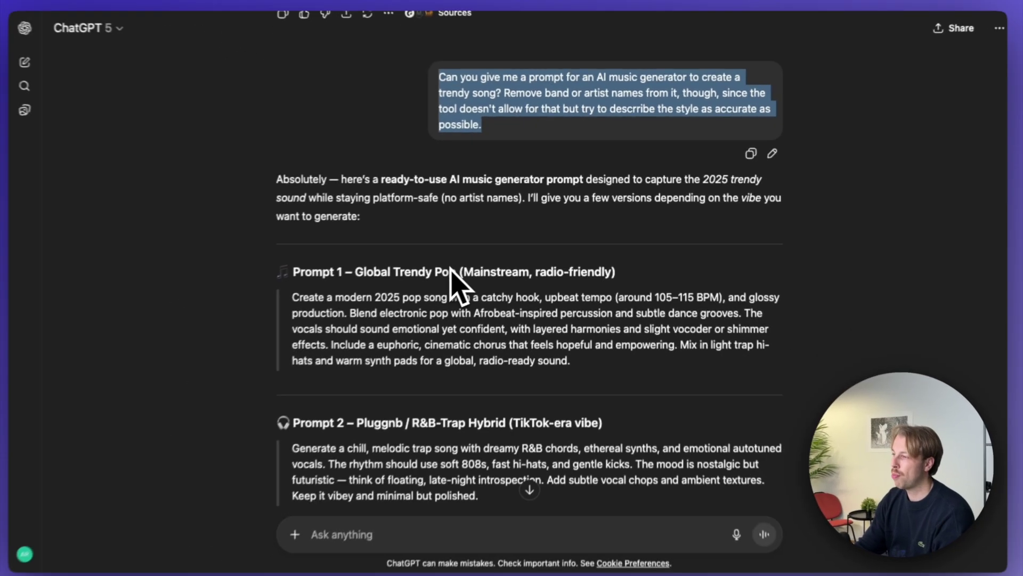
# Step: Select the Prompt 1 – Global Trendy Pop paragraph and its 'Mainstream' heading
pyautogui.scroll(-10, 486, 446)
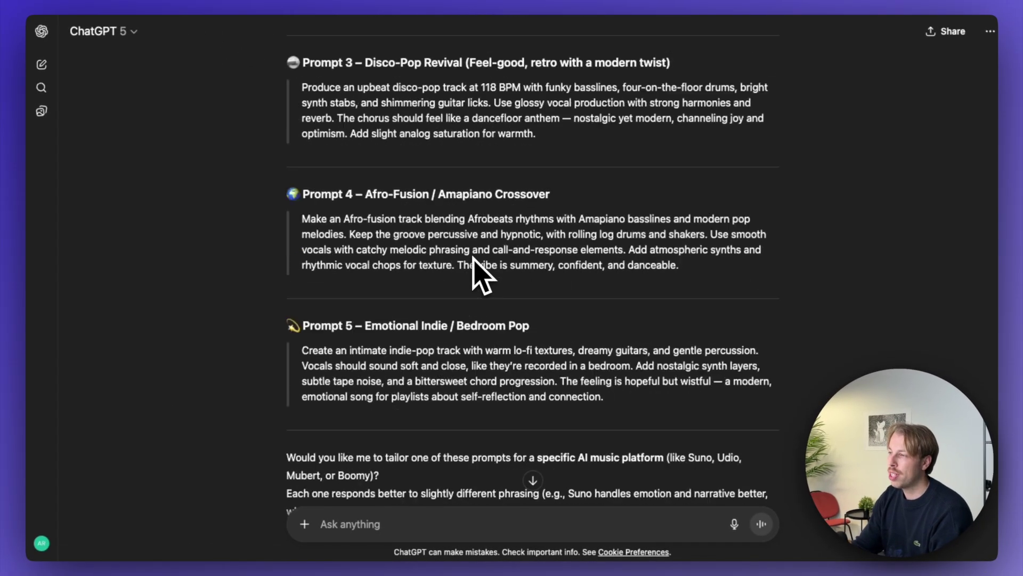
pyautogui.scroll(8, 482, 274)
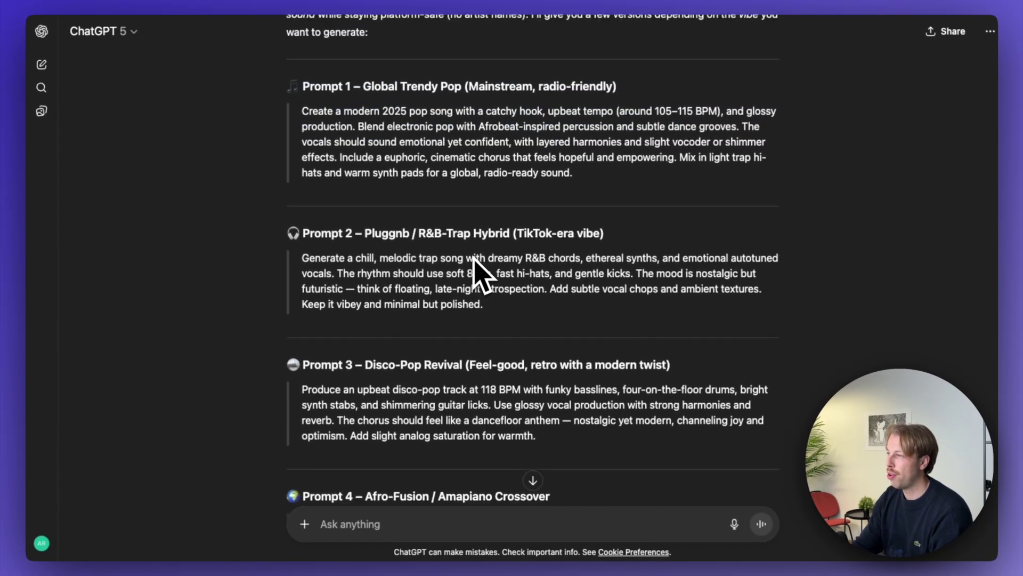
pyautogui.scroll(3, 482, 274)
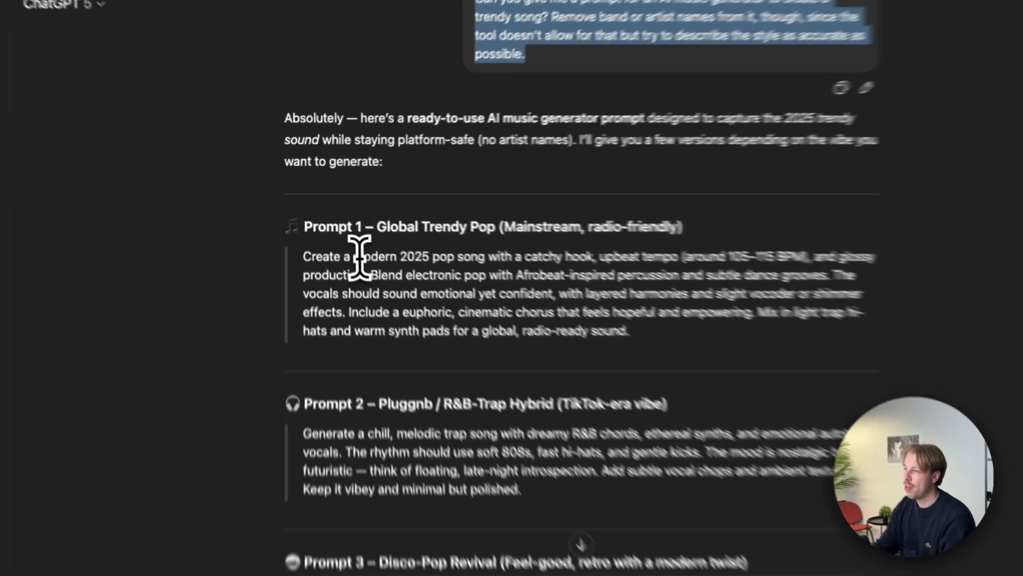
pyautogui.tripleClick(349, 243)
pyautogui.press('super+c')
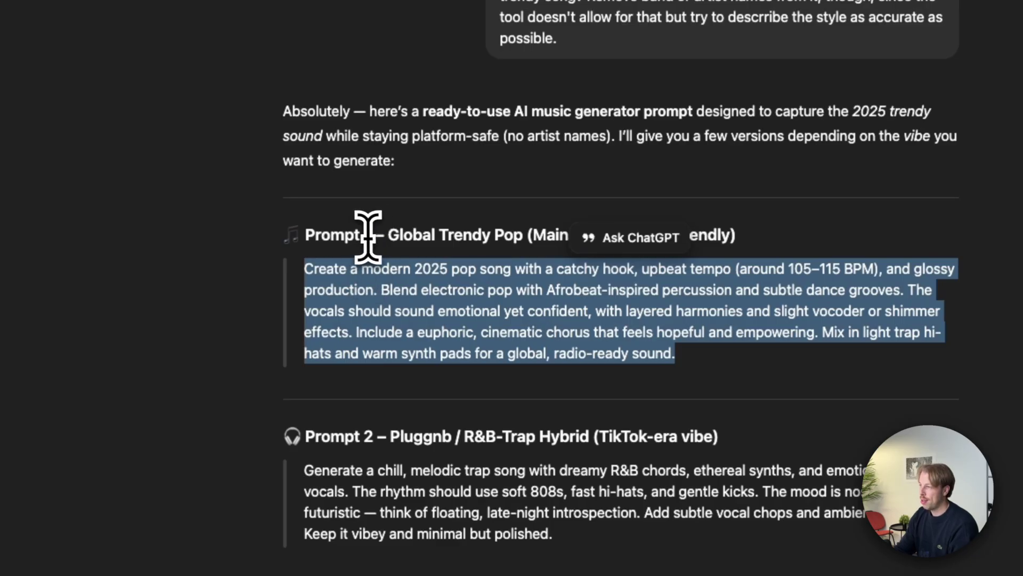
pyautogui.moveTo(368, 236); pyautogui.dragTo(297, 235)
pyautogui.click(482, 262)
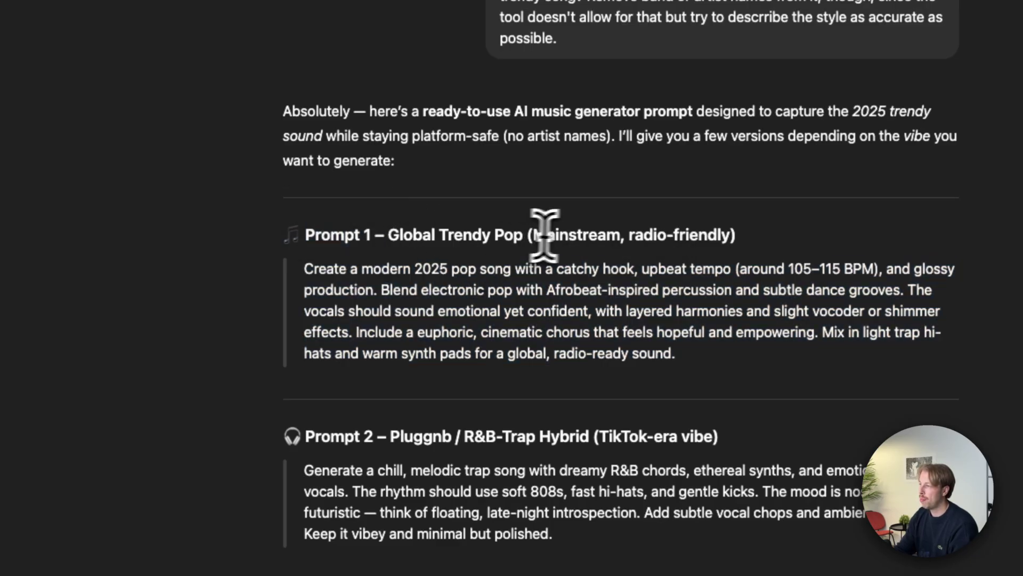
pyautogui.doubleClick(586, 235)
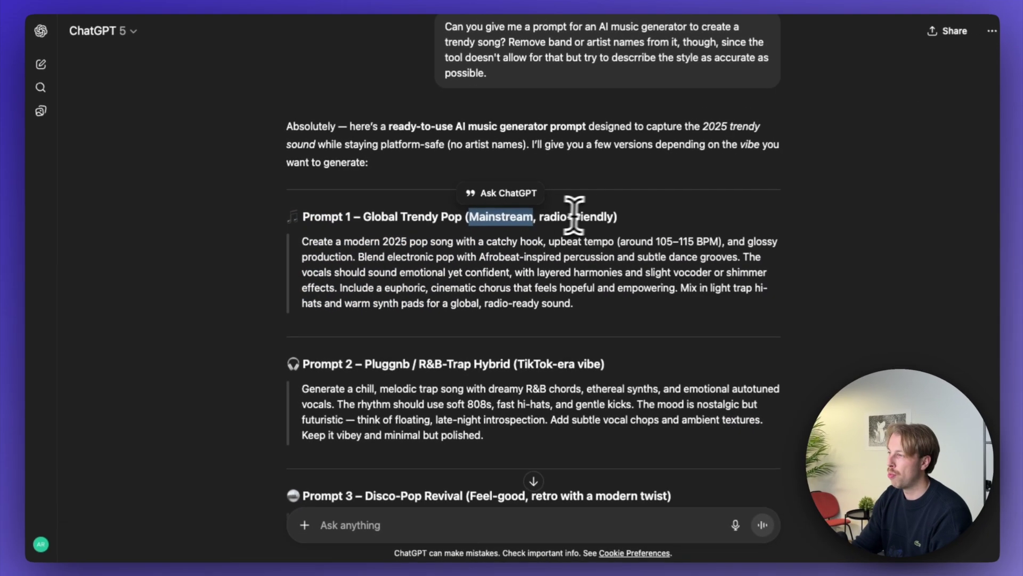
# Step: Paste the Global Trendy Pop description into ElevenMusic, keeping 1 variant and Auto duration
pyautogui.click(695, 6)
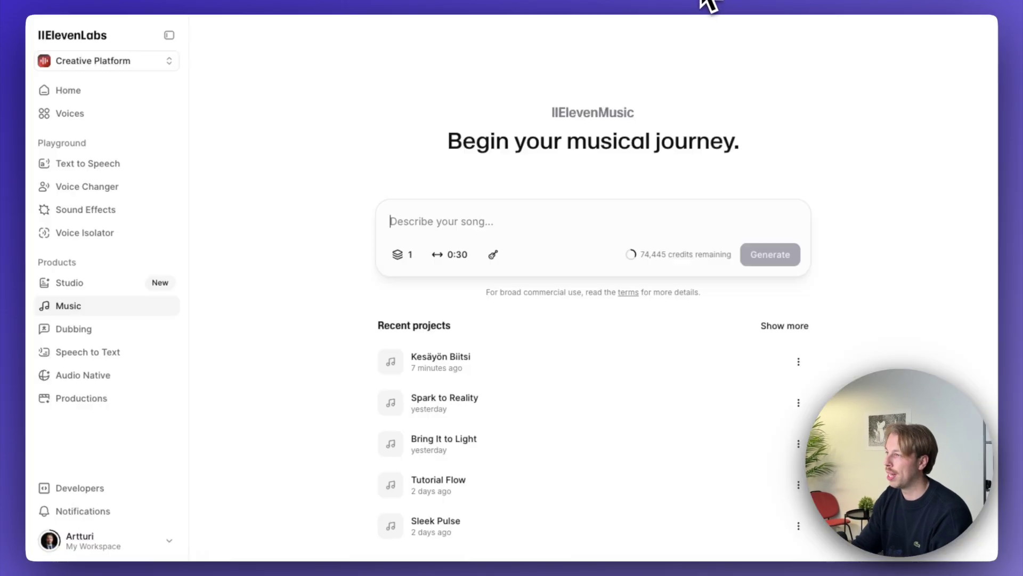
pyautogui.press('super+v')
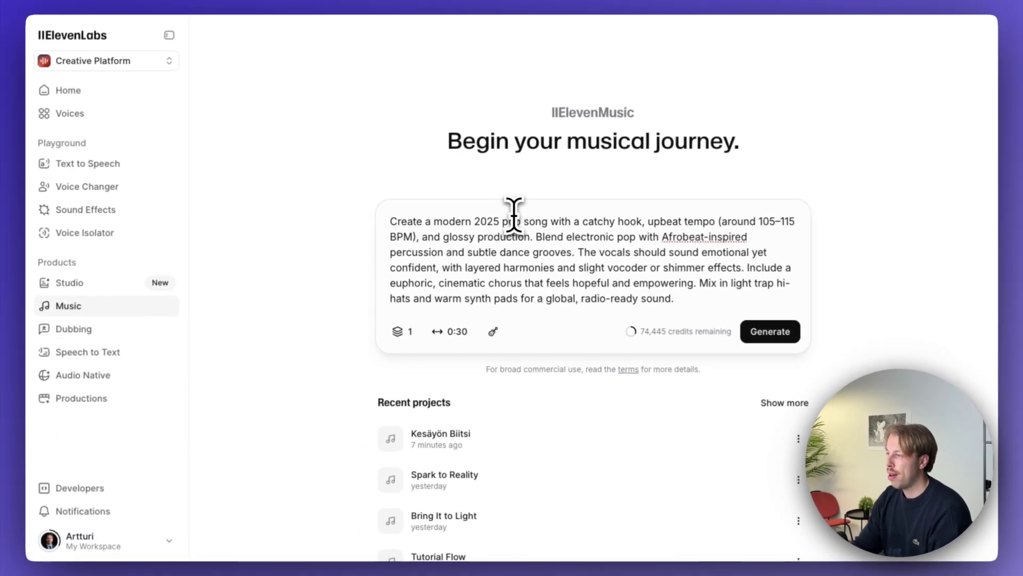
pyautogui.click(401, 331)
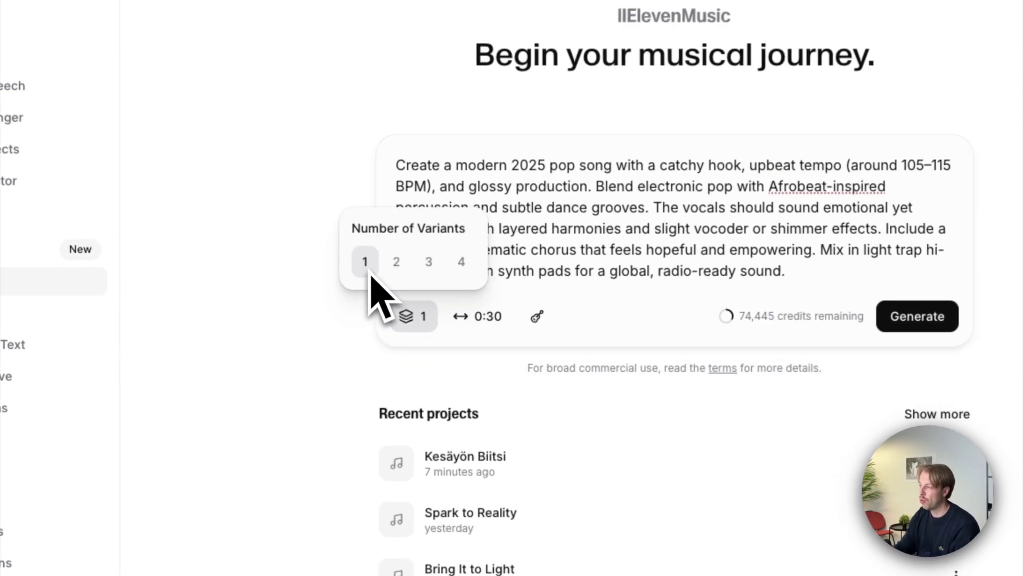
pyautogui.click(412, 318)
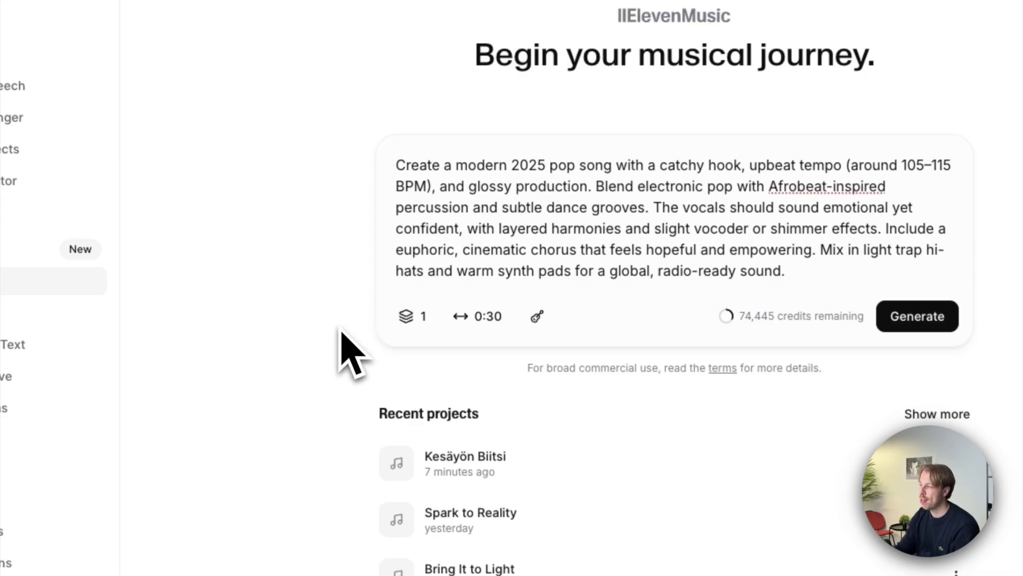
pyautogui.click(482, 320)
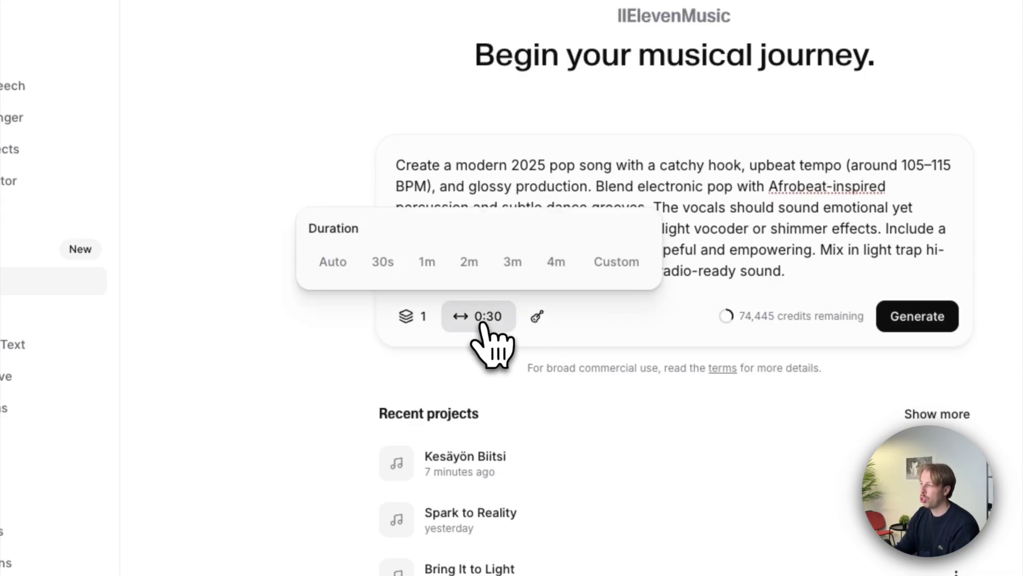
pyautogui.click(340, 272)
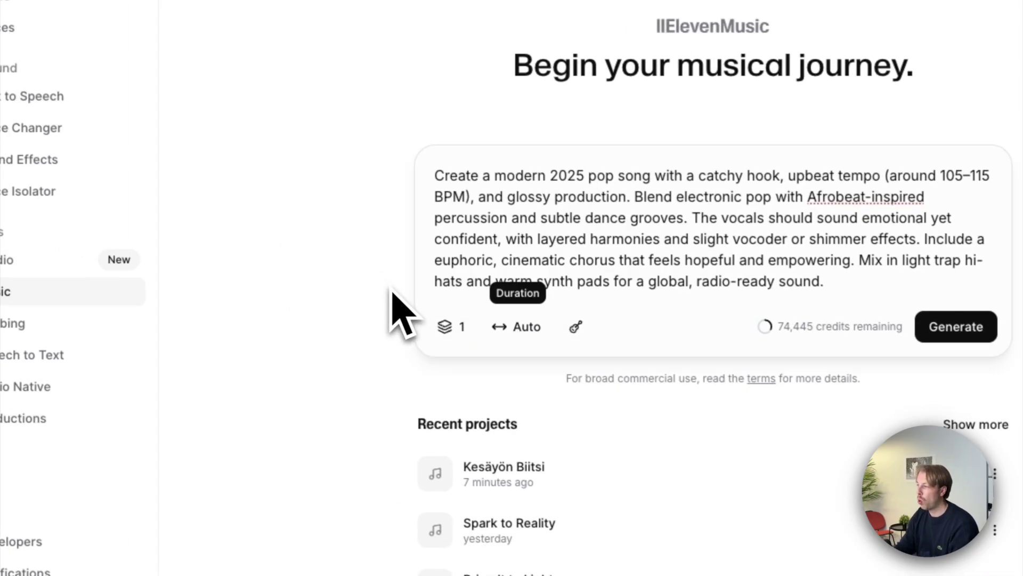
pyautogui.click(515, 328)
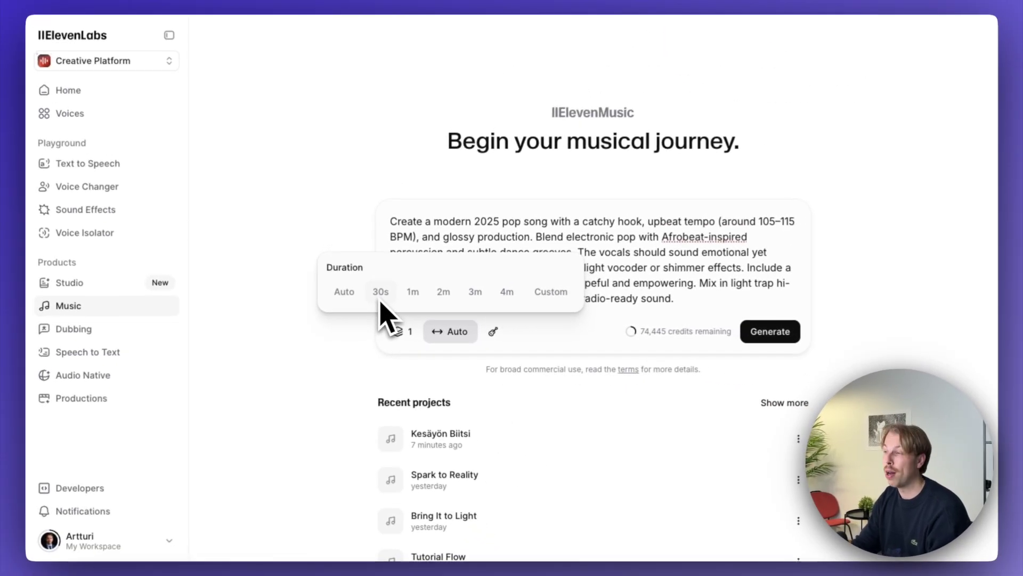
pyautogui.click(452, 335)
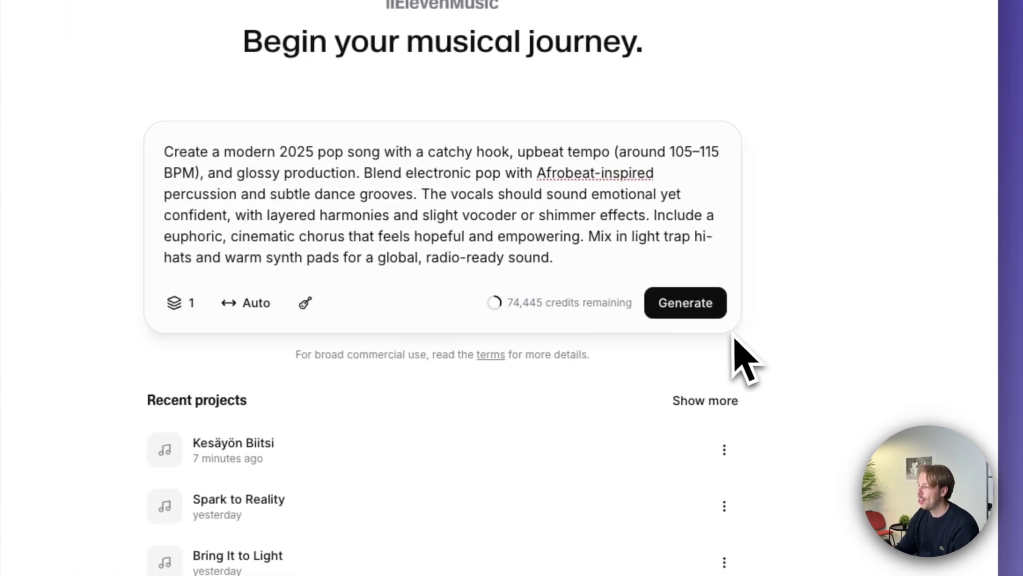
# Step: Generate 'We Shine On' and play it from the timeline, lowering the system volume
pyautogui.click(686, 306)
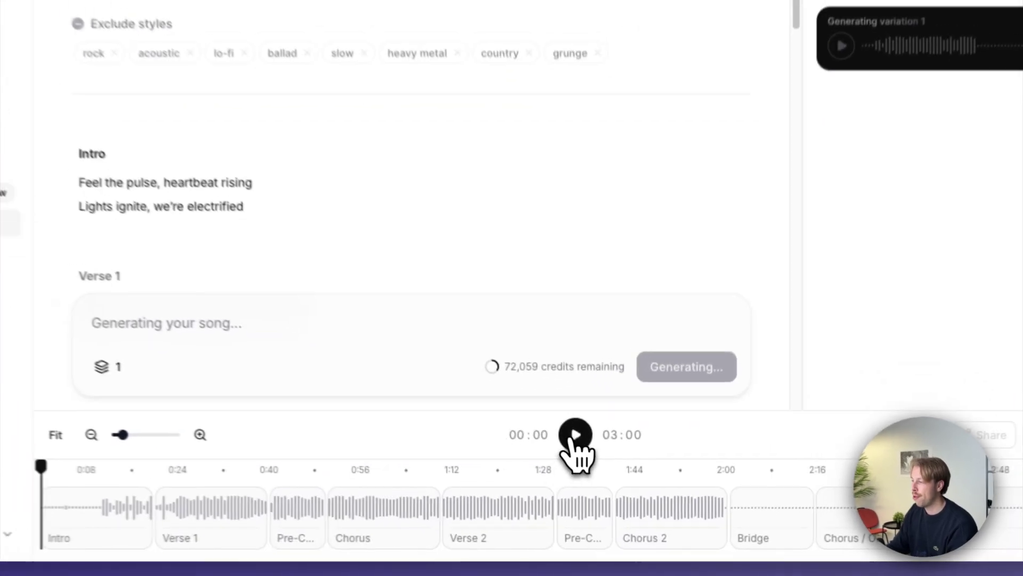
pyautogui.click(576, 434)
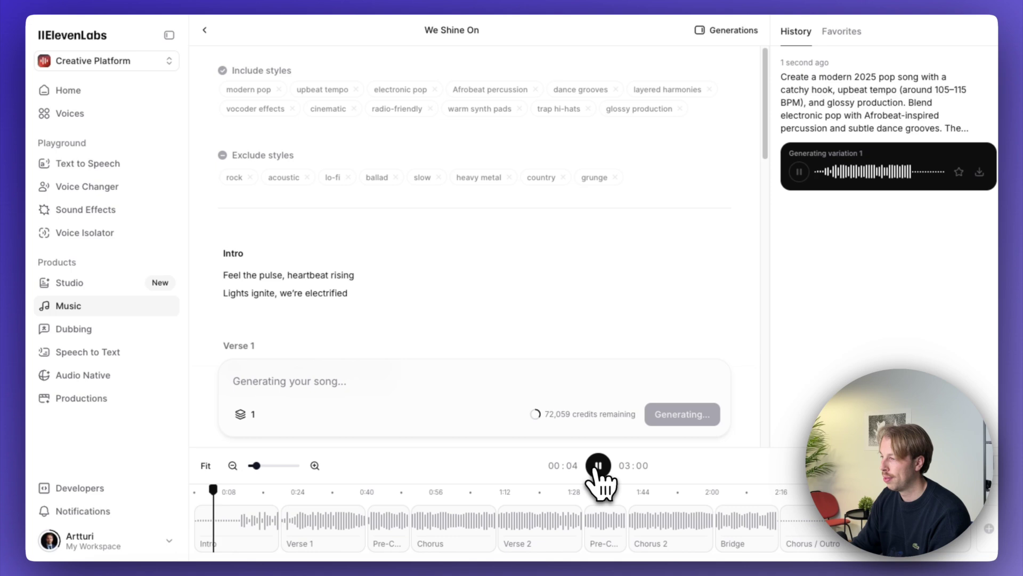
pyautogui.press('XF86AudioLowerVolume')
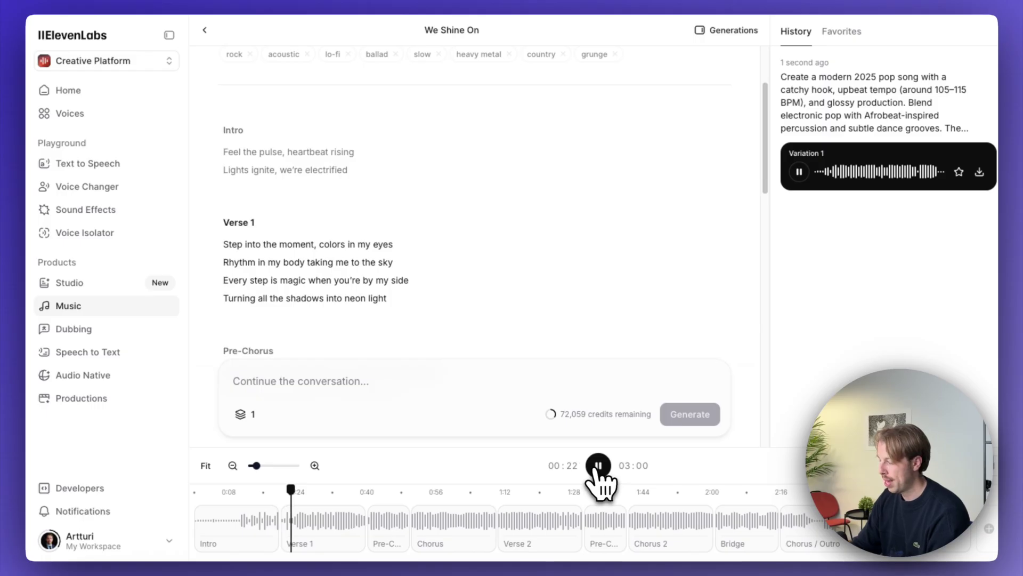
pyautogui.press('XF86AudioLowerVolume')
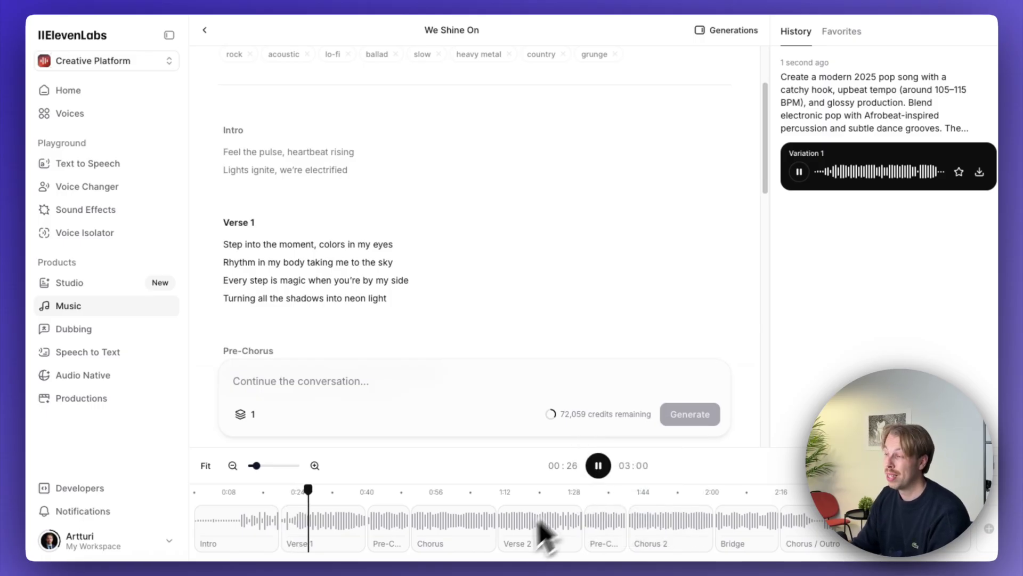
# Step: Pause 'We Shine On' and scroll the composition plan back to the top
pyautogui.press('space')
pyautogui.scroll(3, 480, 289)
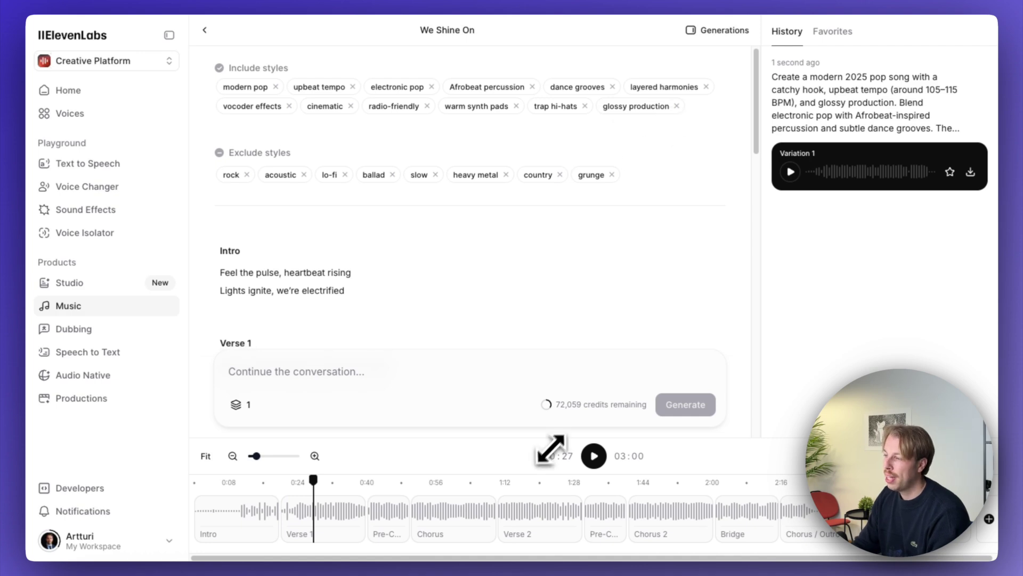
pyautogui.scroll(1, 506, 312)
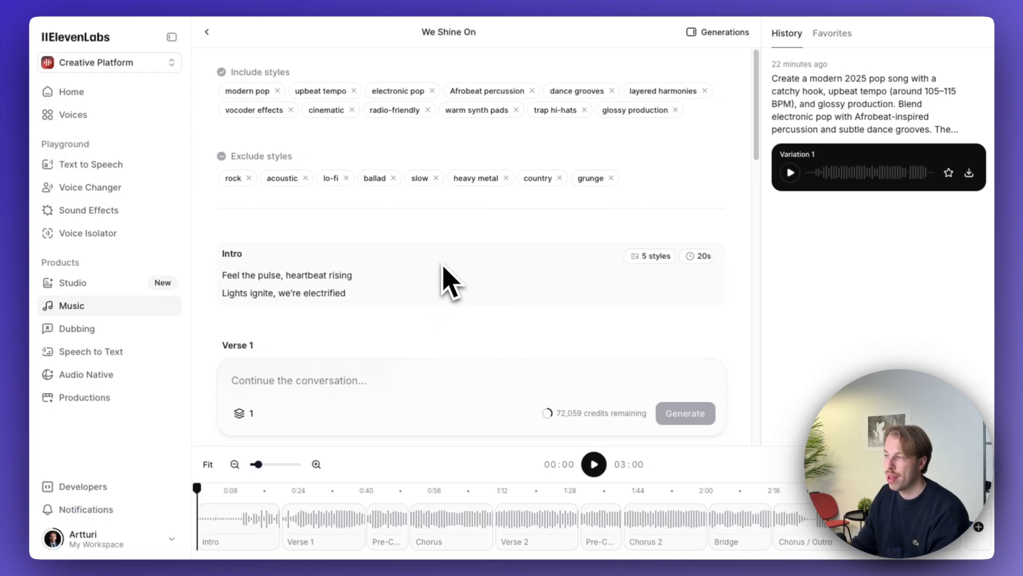
pyautogui.scroll(-4, 405, 240)
pyautogui.scroll(4, 391, 216)
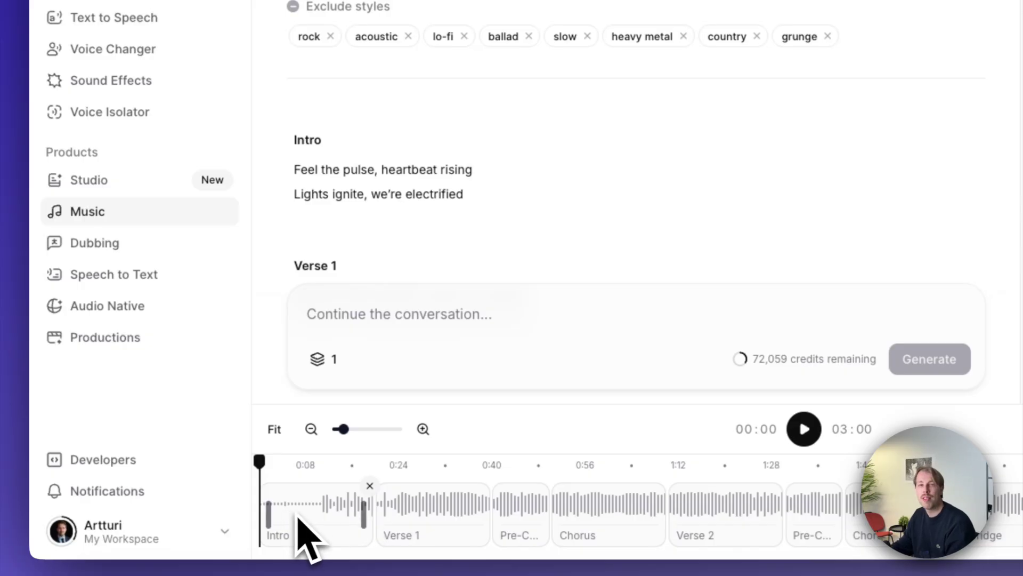
# Step: Shorten the Intro to about 13 seconds, regenerate, and play then pause the 2:52 version
pyautogui.moveTo(365, 517); pyautogui.dragTo(327, 517)
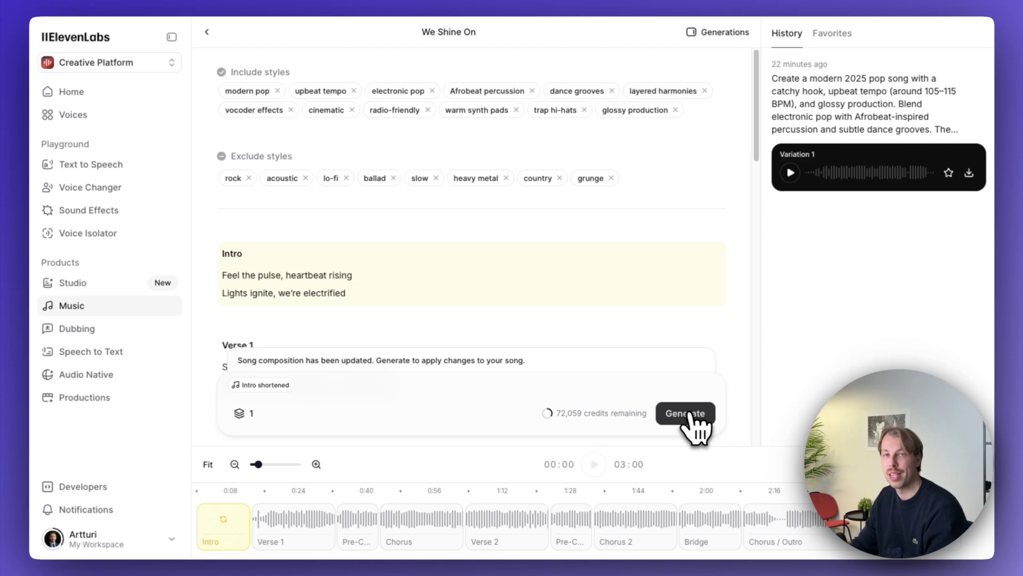
pyautogui.click(691, 415)
pyautogui.click(594, 464)
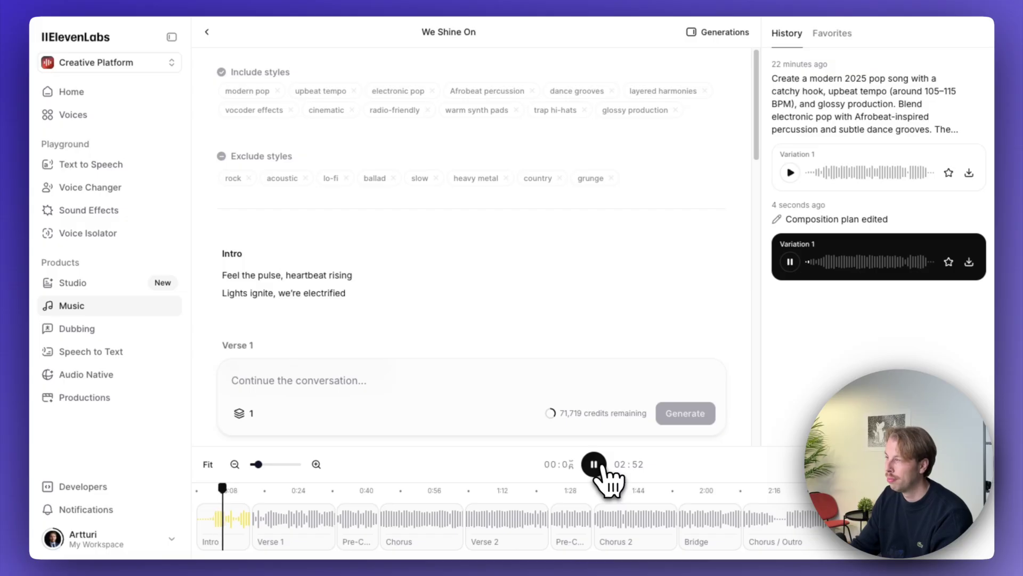
pyautogui.scroll(-3, 469, 283)
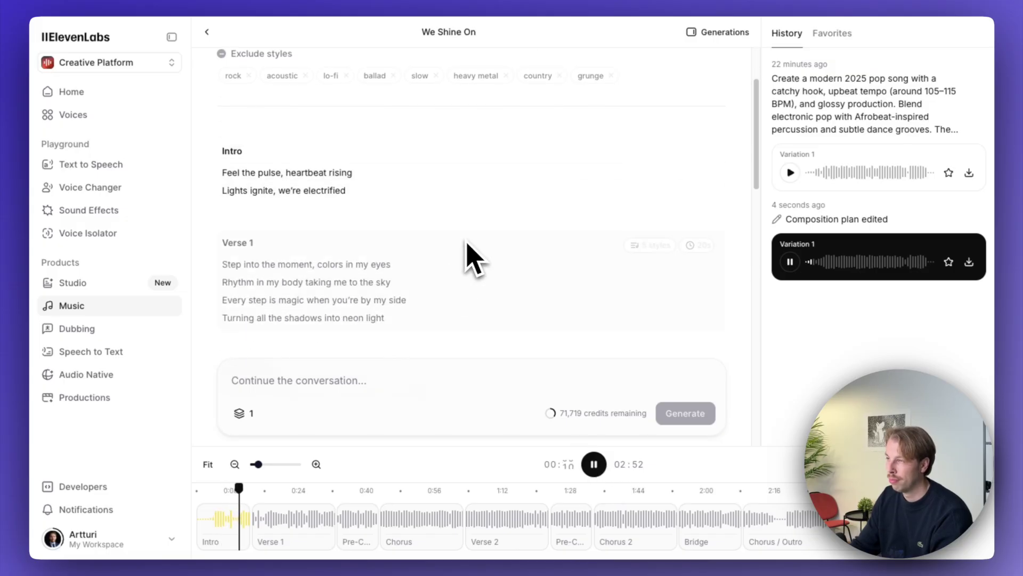
pyautogui.scroll(3, 469, 256)
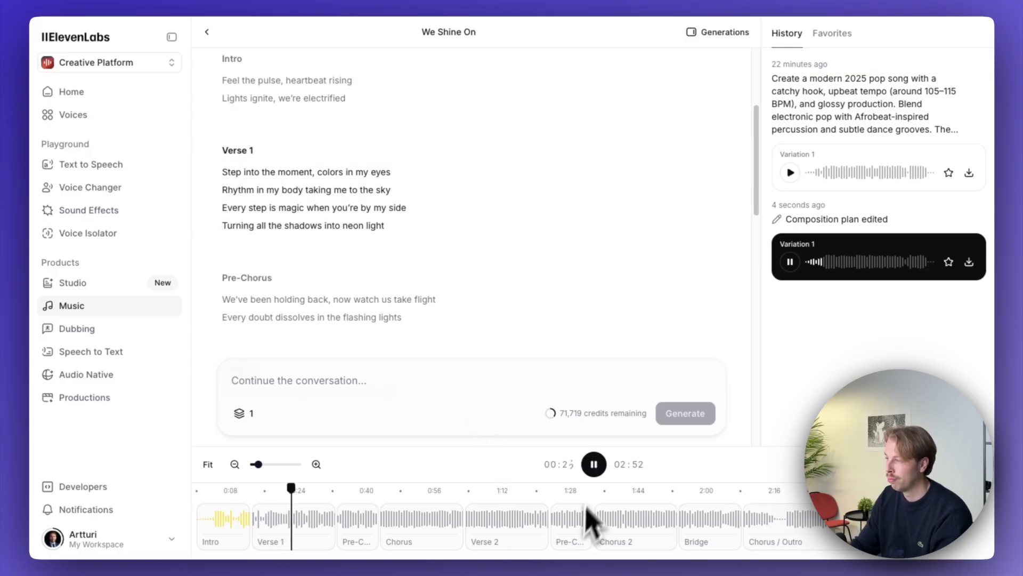
pyautogui.click(594, 464)
# Step: Show the download format options for the new version
pyautogui.click(969, 261)
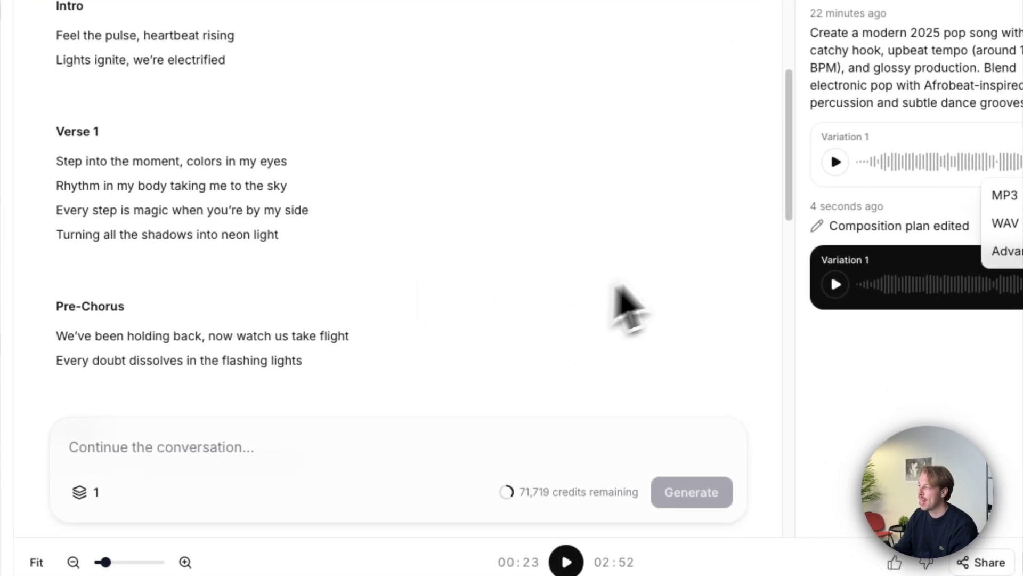
pyautogui.moveTo(791, 169); pyautogui.dragTo(791, 186)
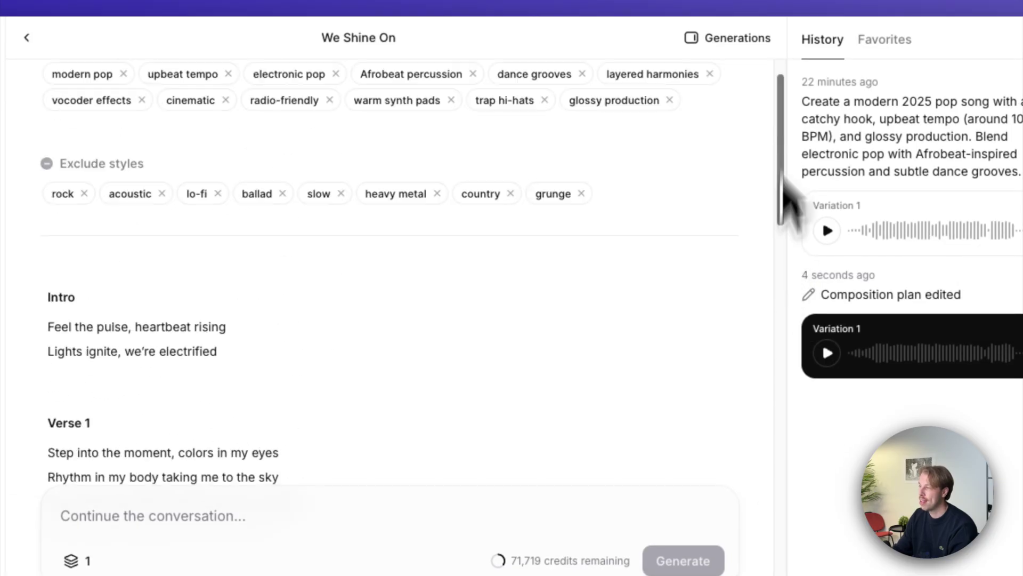
pyautogui.moveTo(784, 256); pyautogui.dragTo(781, 144)
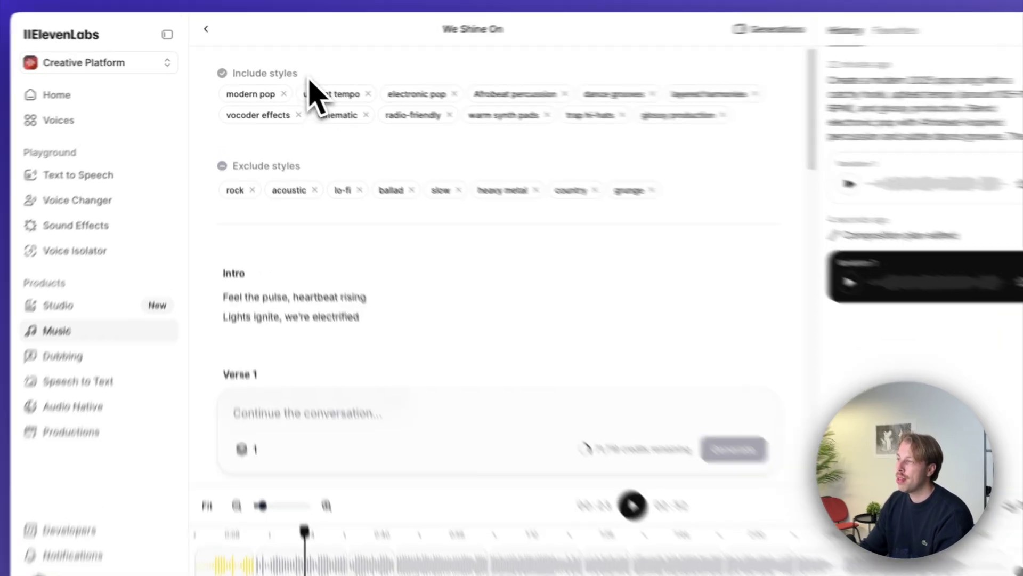
# Step: Highlight the Include styles heading and the style tags for emphasis
pyautogui.moveTo(290, 66); pyautogui.dragTo(236, 75)
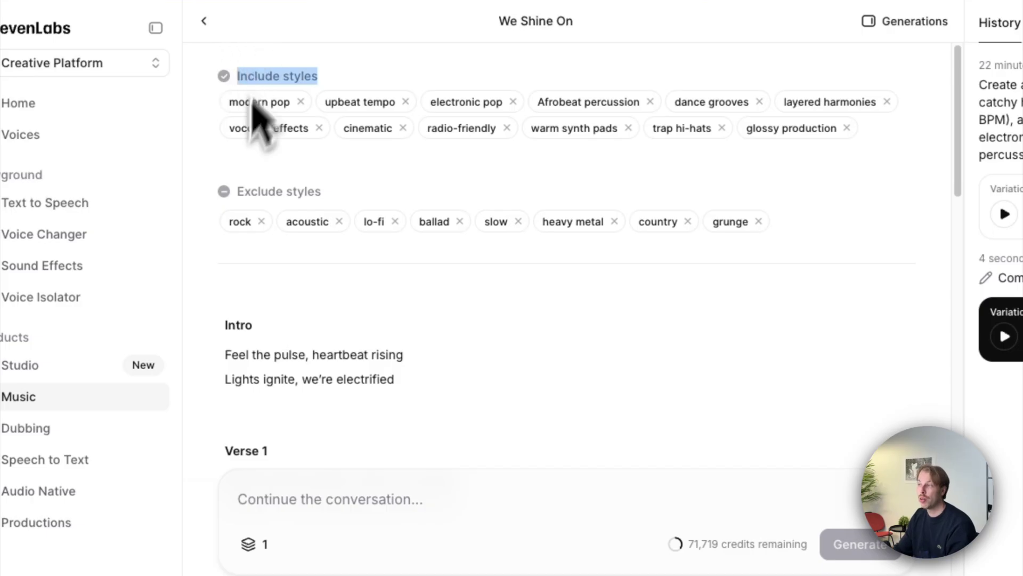
pyautogui.click(333, 101)
pyautogui.moveTo(318, 76); pyautogui.dragTo(235, 76)
pyautogui.moveTo(347, 217); pyautogui.dragTo(224, 193)
pyautogui.click(308, 167)
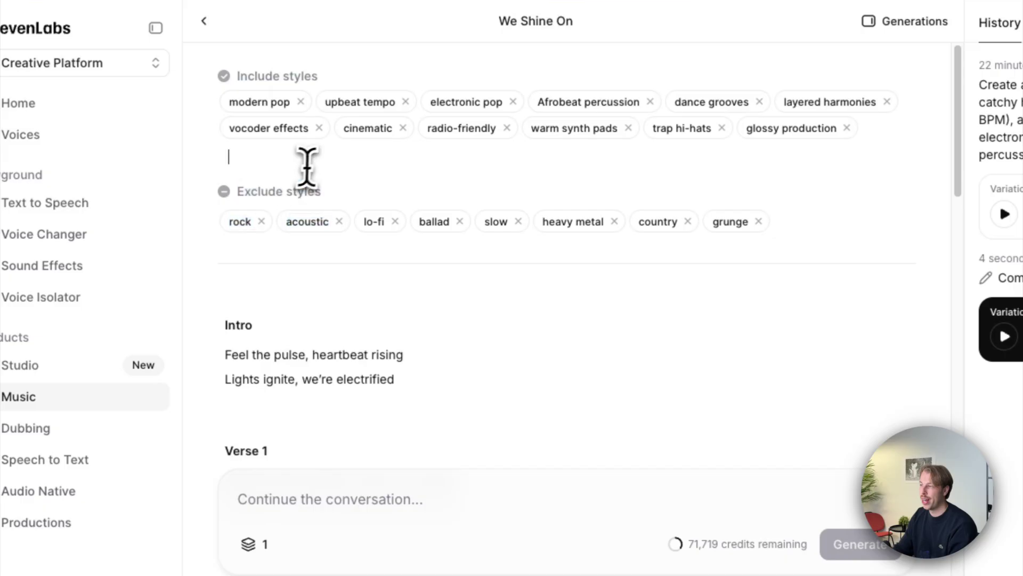
# Step: Remove 'cinematic' from Include styles, regenerate, and play then pause the new version
pyautogui.click(403, 128)
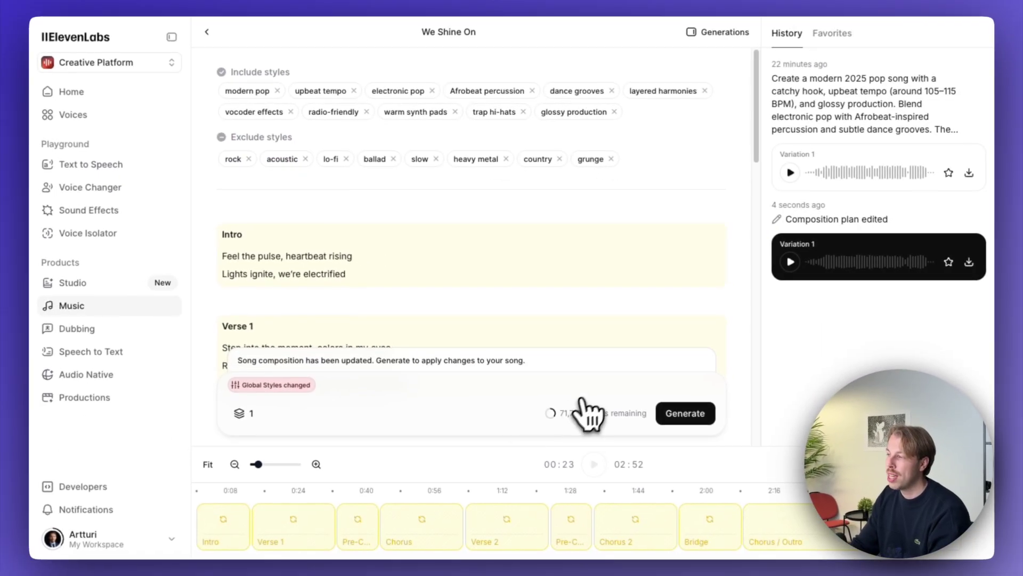
pyautogui.click(670, 412)
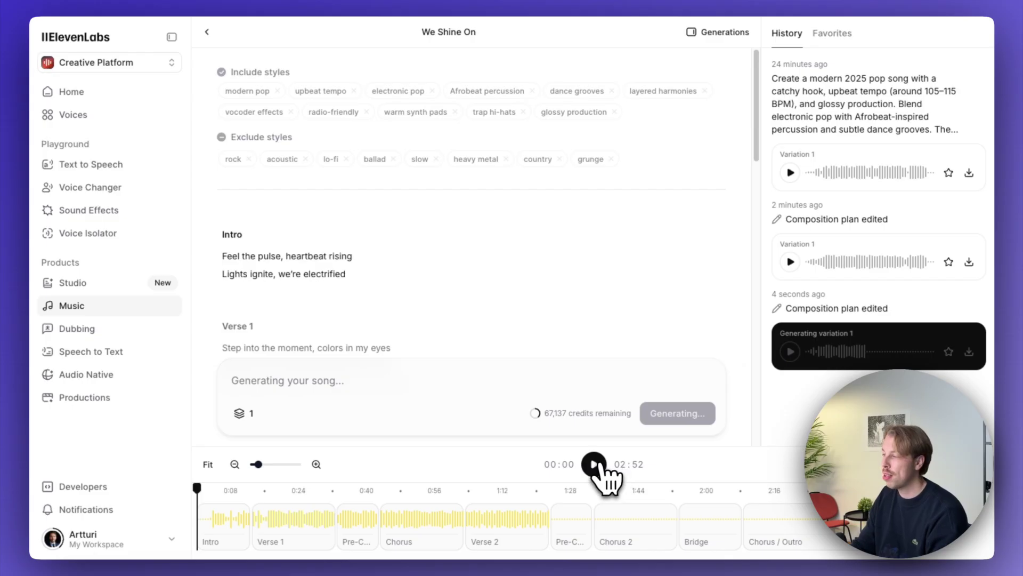
pyautogui.click(594, 464)
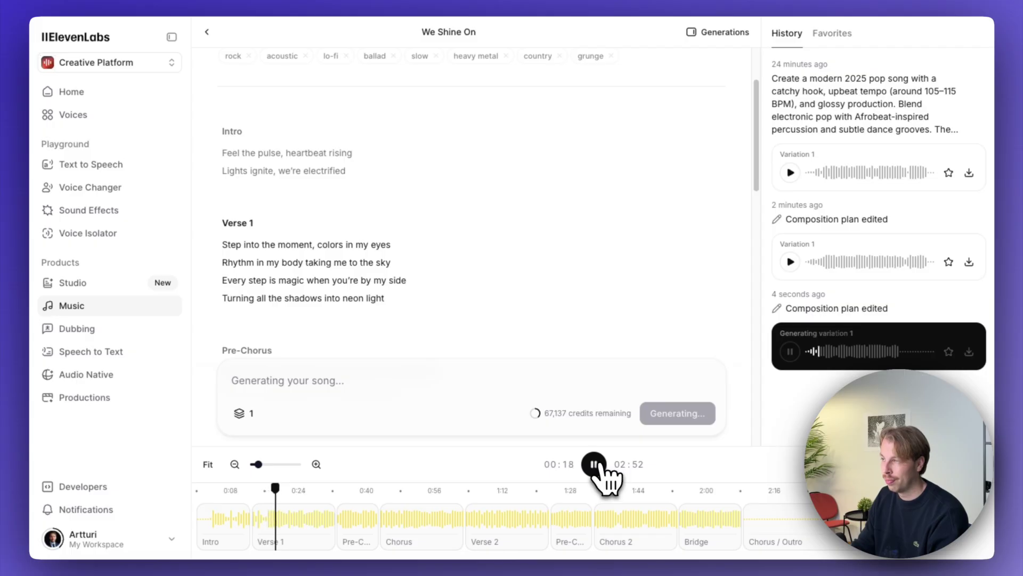
pyautogui.click(597, 465)
pyautogui.moveTo(281, 487); pyautogui.dragTo(218, 491)
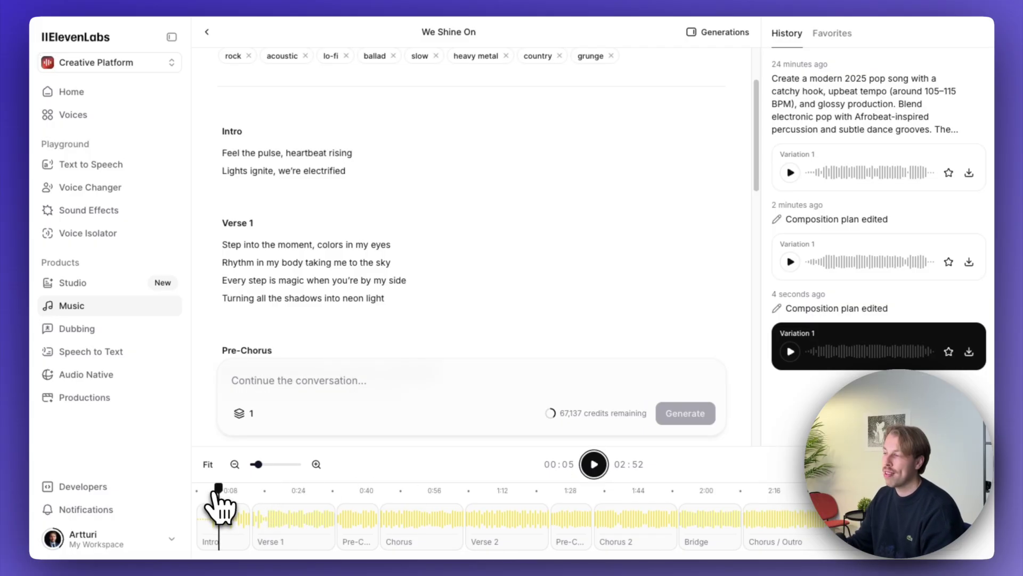
pyautogui.scroll(2, 373, 309)
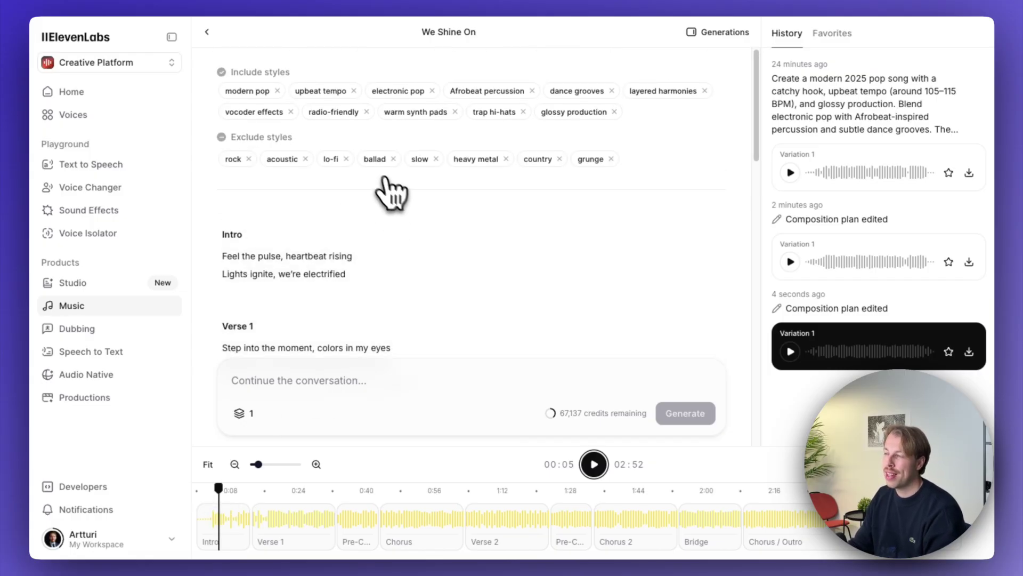
pyautogui.moveTo(350, 258)
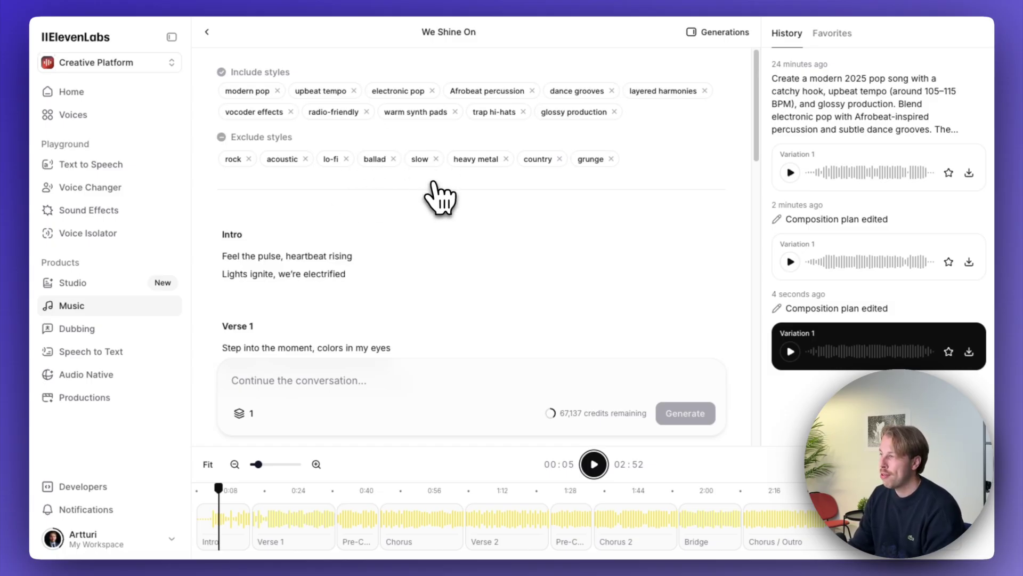
pyautogui.scroll(-3, 441, 171)
pyautogui.scroll(3, 426, 182)
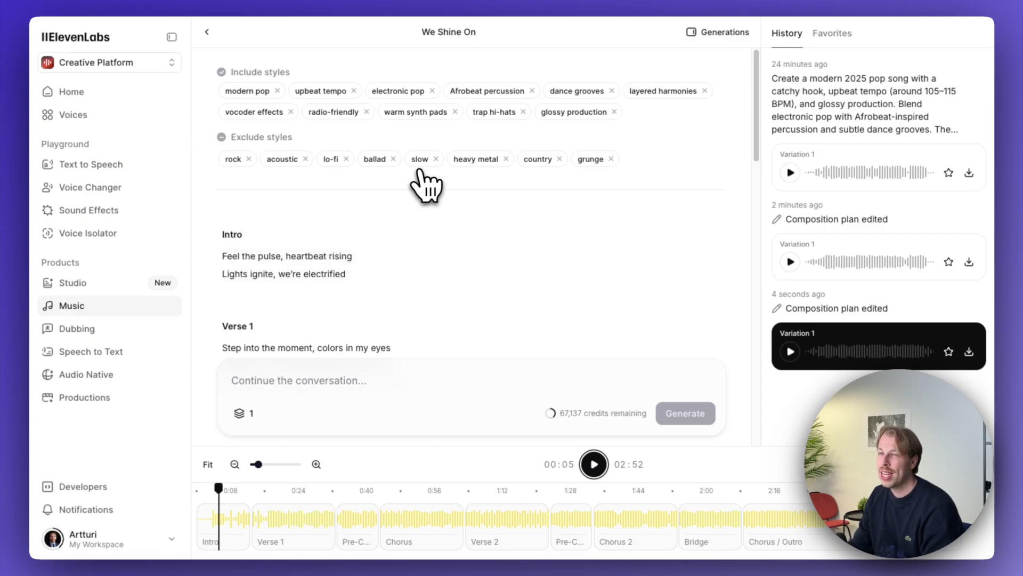
pyautogui.scroll(-3, 422, 184)
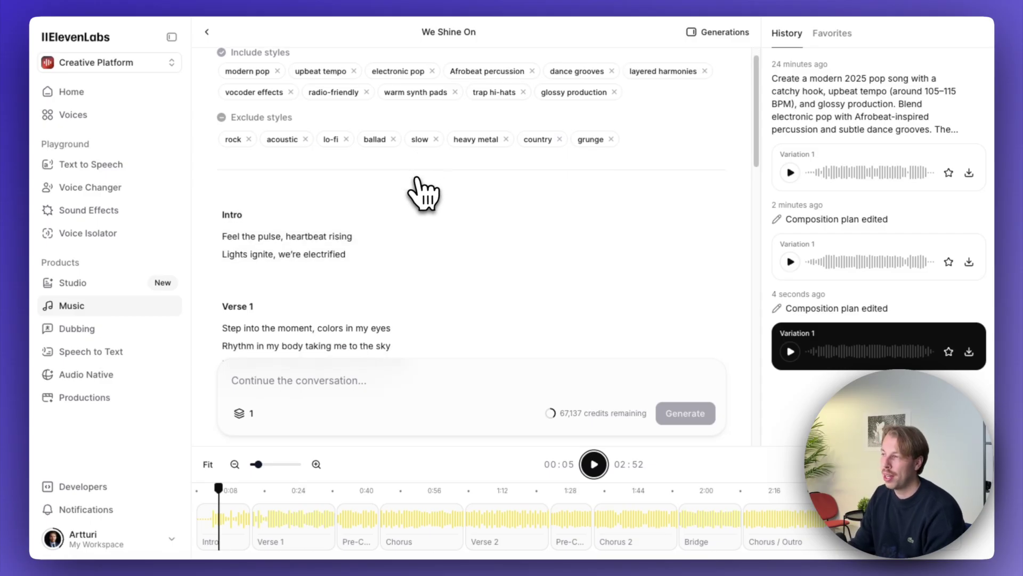
pyautogui.scroll(3, 421, 195)
pyautogui.scroll(-10, 425, 197)
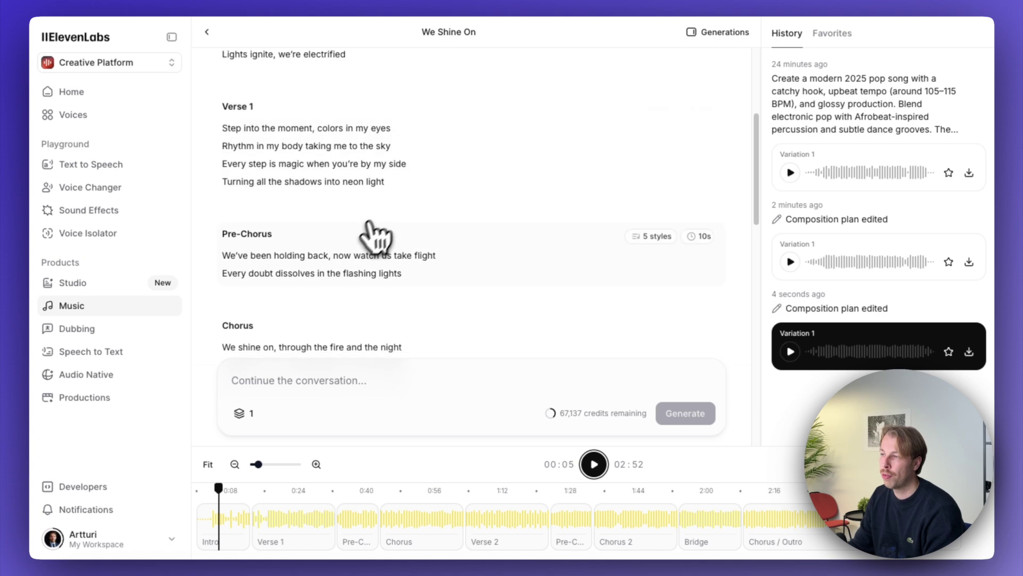
pyautogui.scroll(5, 362, 255)
pyautogui.scroll(5, 363, 250)
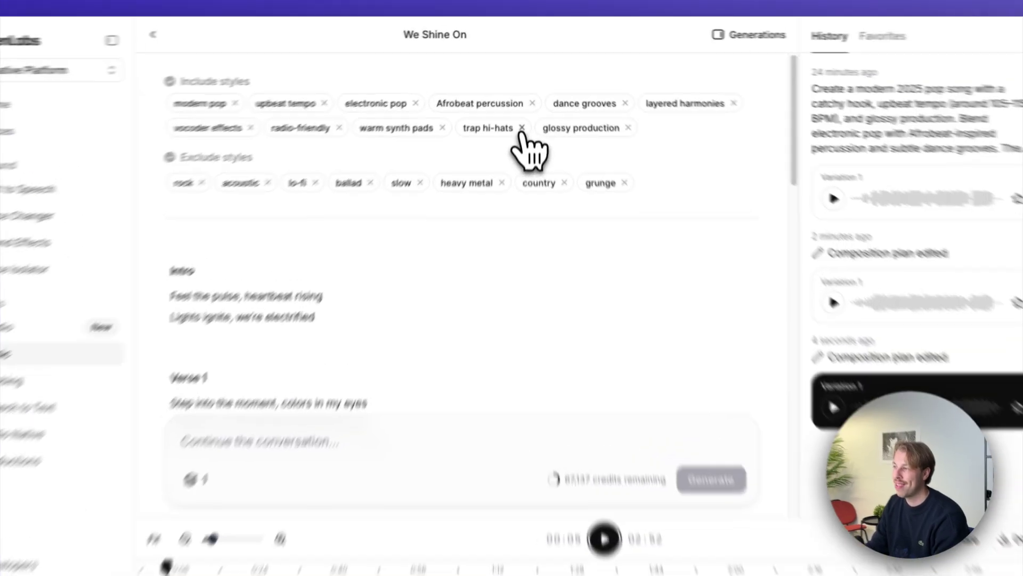
pyautogui.click(523, 112)
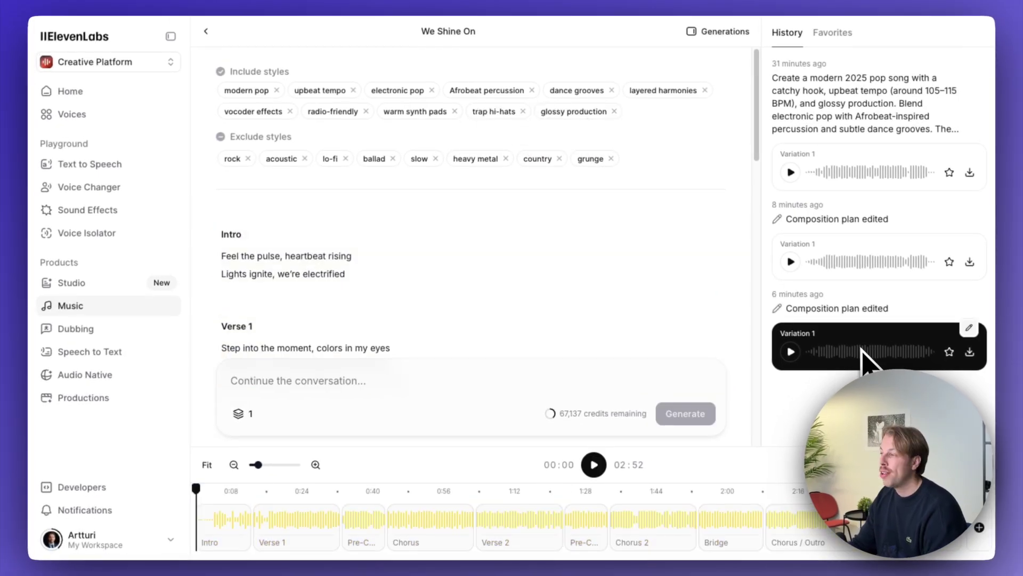
pyautogui.scroll(-5, 532, 274)
pyautogui.scroll(5, 528, 273)
pyautogui.scroll(-8, 525, 256)
pyautogui.scroll(8, 520, 236)
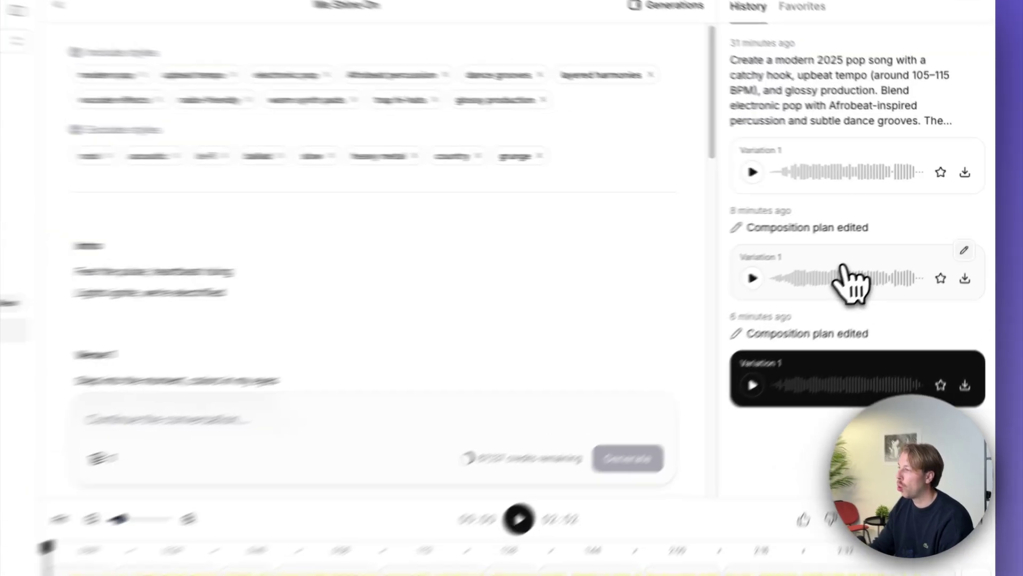
# Step: Switch between the original, middle and latest versions in History
pyautogui.click(864, 252)
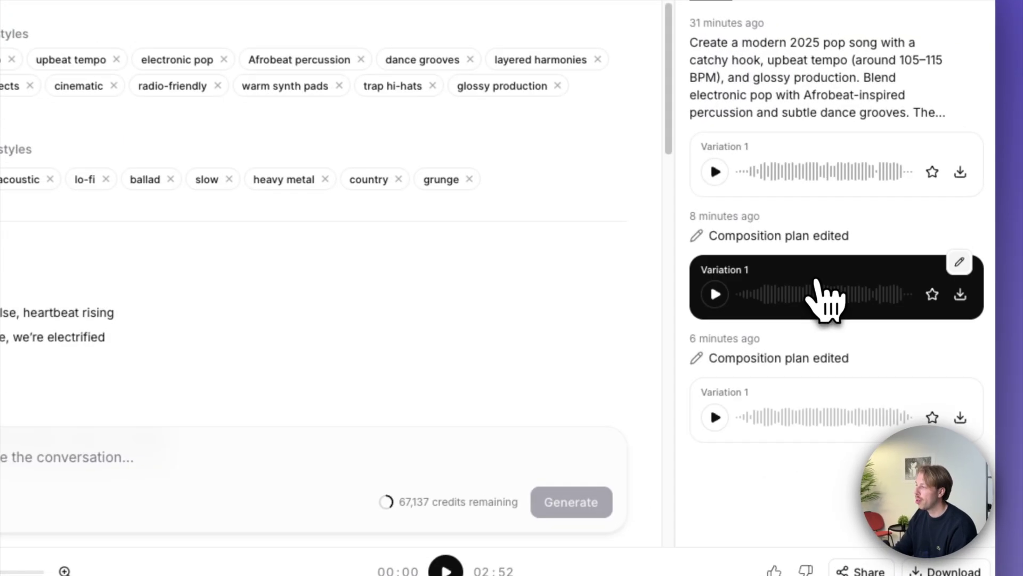
pyautogui.click(823, 170)
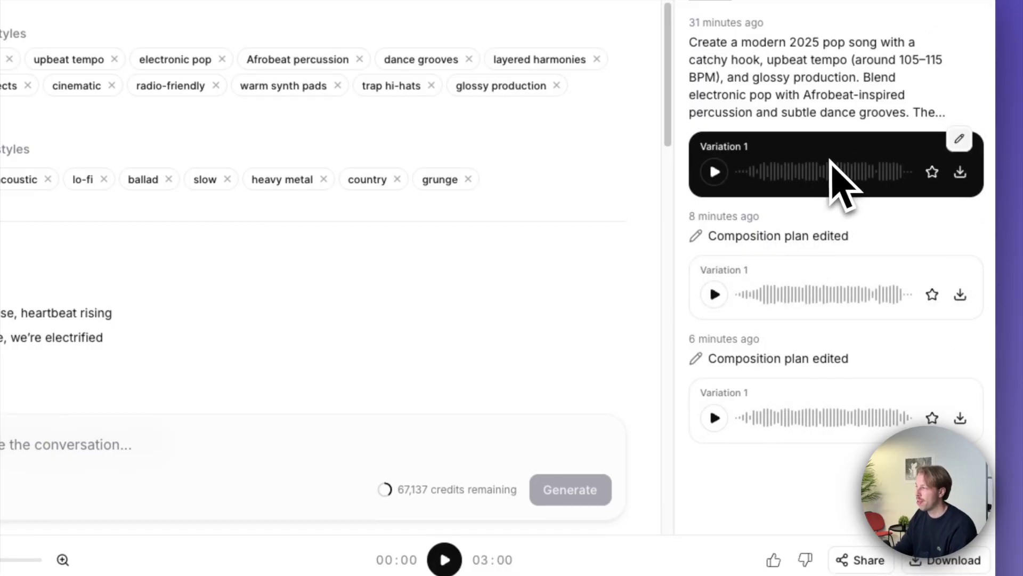
pyautogui.click(828, 295)
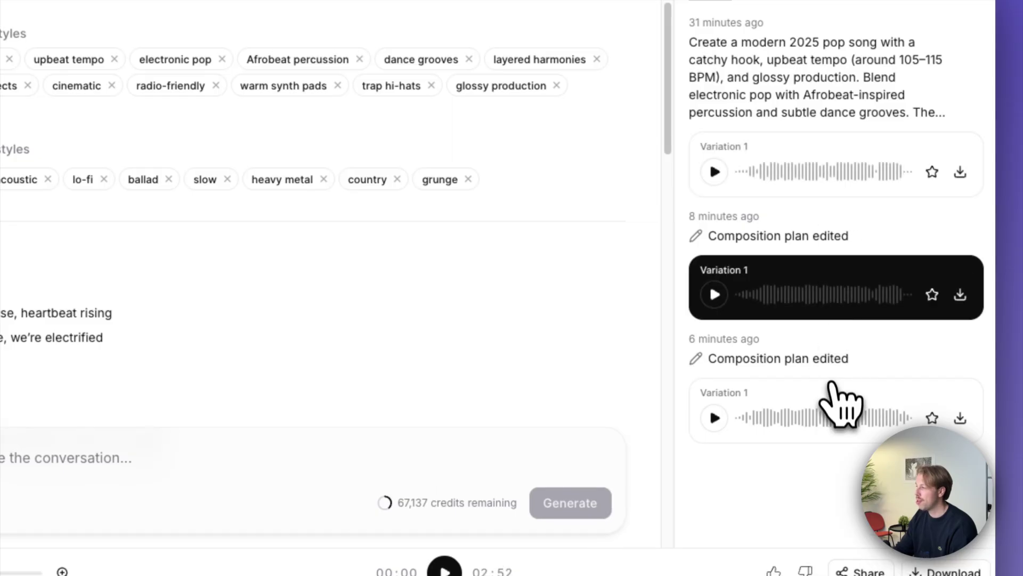
pyautogui.click(843, 406)
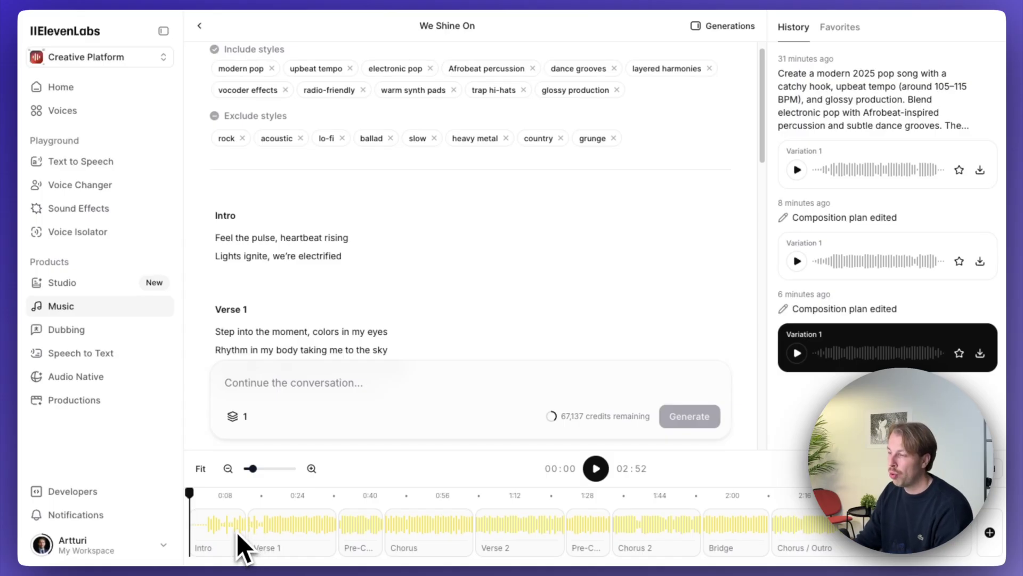
# Step: Stretch the Intro to about 0:12, then return to the Music start page's description box
pyautogui.moveTo(238, 527)
pyautogui.mouseDown()
pyautogui.moveTo(263, 528)
pyautogui.moveTo(239, 526)
pyautogui.mouseUp()
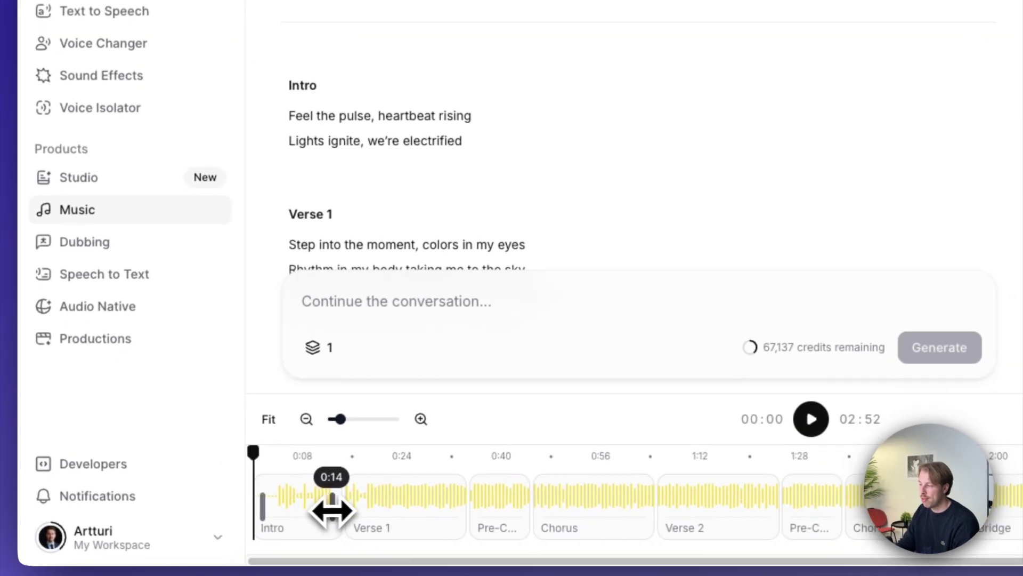
pyautogui.moveTo(321, 511); pyautogui.dragTo(320, 511)
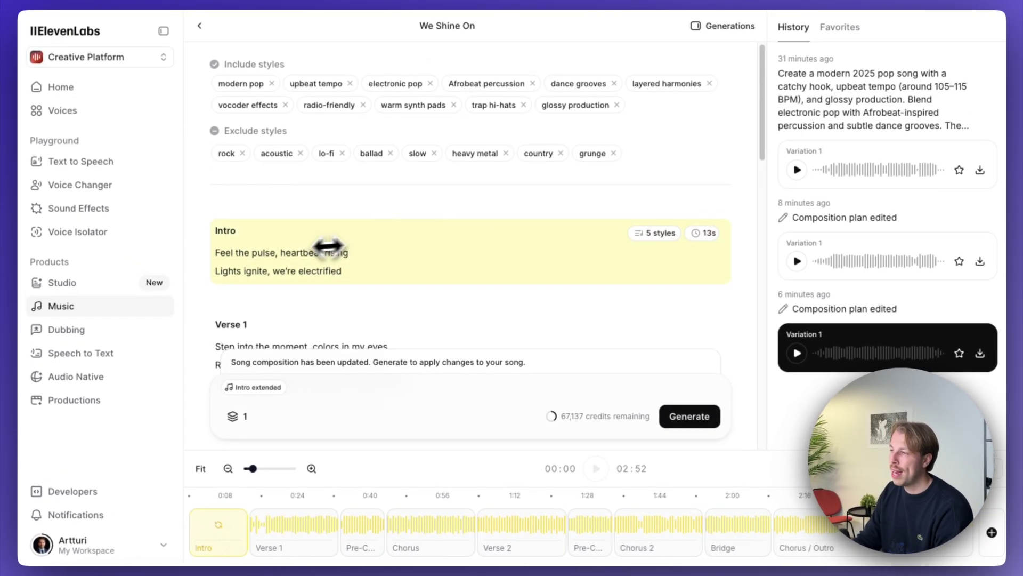
pyautogui.scroll(-1, 373, 235)
pyautogui.scroll(-1, 436, 222)
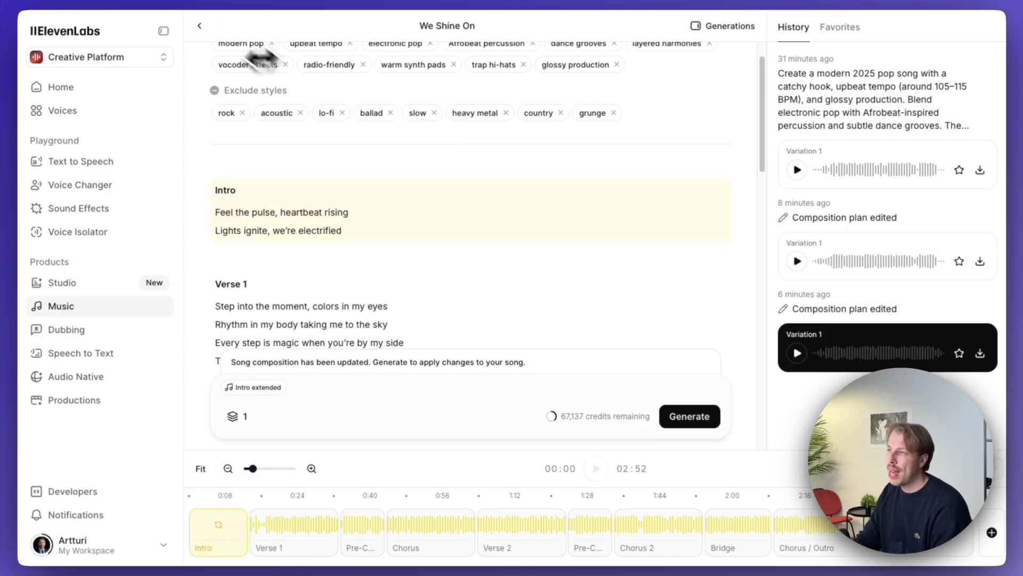
pyautogui.click(200, 26)
pyautogui.click(466, 224)
# Step: Paste the pop description, set 30s duration, generate 'Neon Horizon' and play it louder
pyautogui.write('Create a modern 2025 pop song with a catchy hook, upbeat tempo (around 105–115 BPM), and glossy production. Blend electronic pop with Afrobeat-inspired percussion and subtle dance grooves. The vocals should sound emotional yet confident, with layered harmonies and slight vocoder or shimmer effects. Include a euphoric, cinematic chorus that feels hopeful and empowering. Mix in light trap hi-hats and warm synth pads for a global, radio-ready sound.')
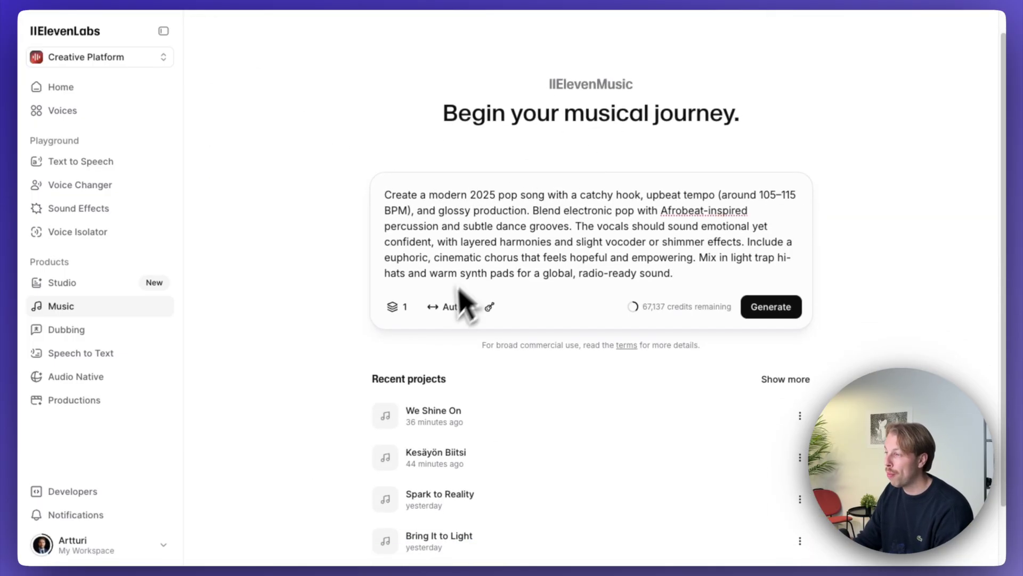
pyautogui.click(450, 309)
pyautogui.click(375, 267)
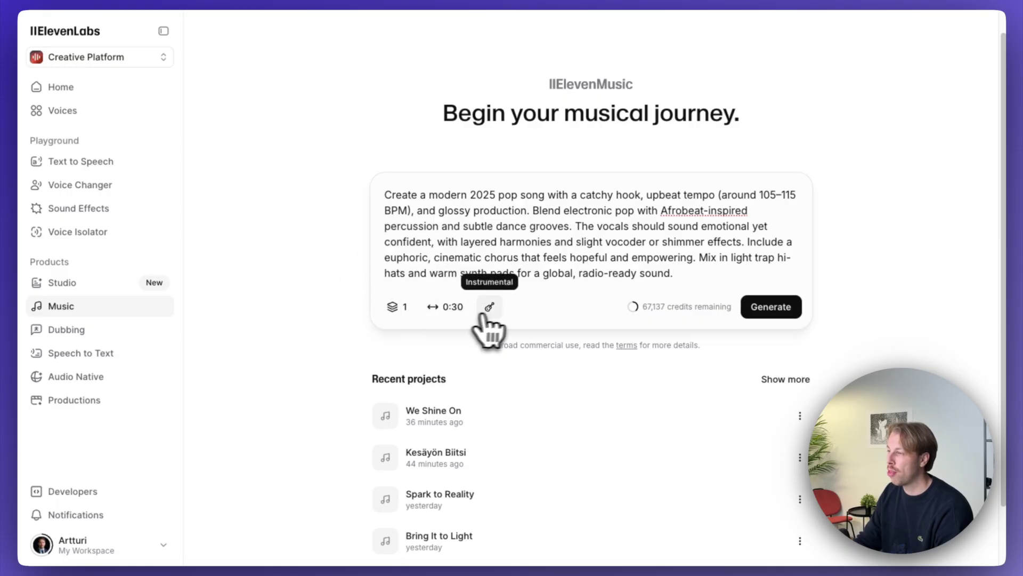
pyautogui.click(773, 309)
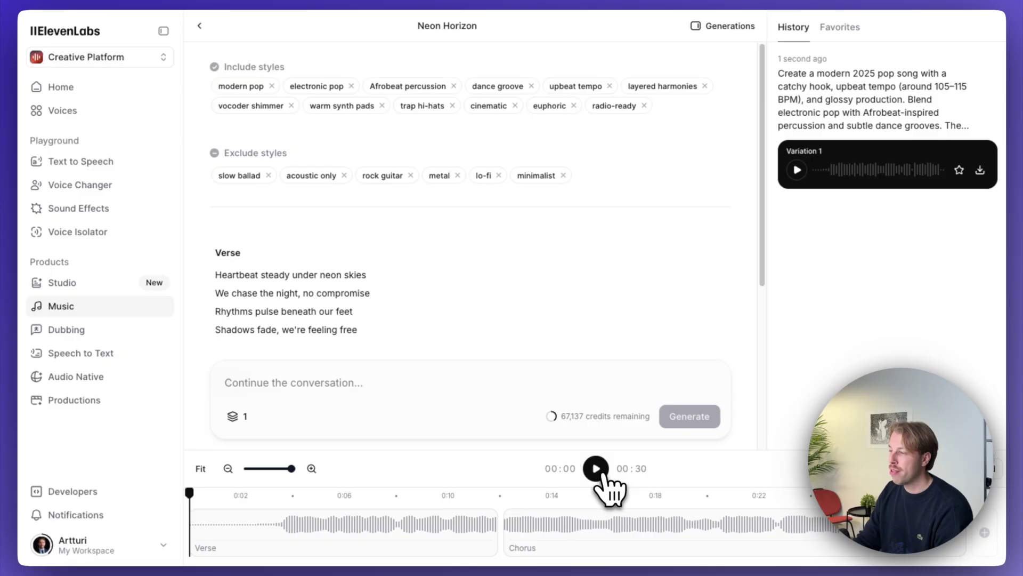
pyautogui.click(595, 468)
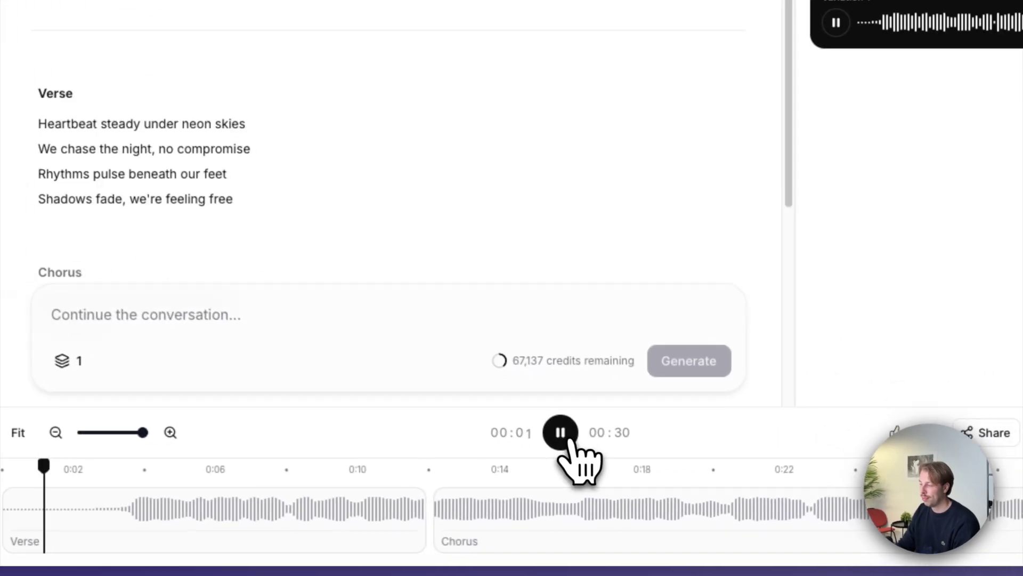
pyautogui.press('XF86AudioRaiseVolume')
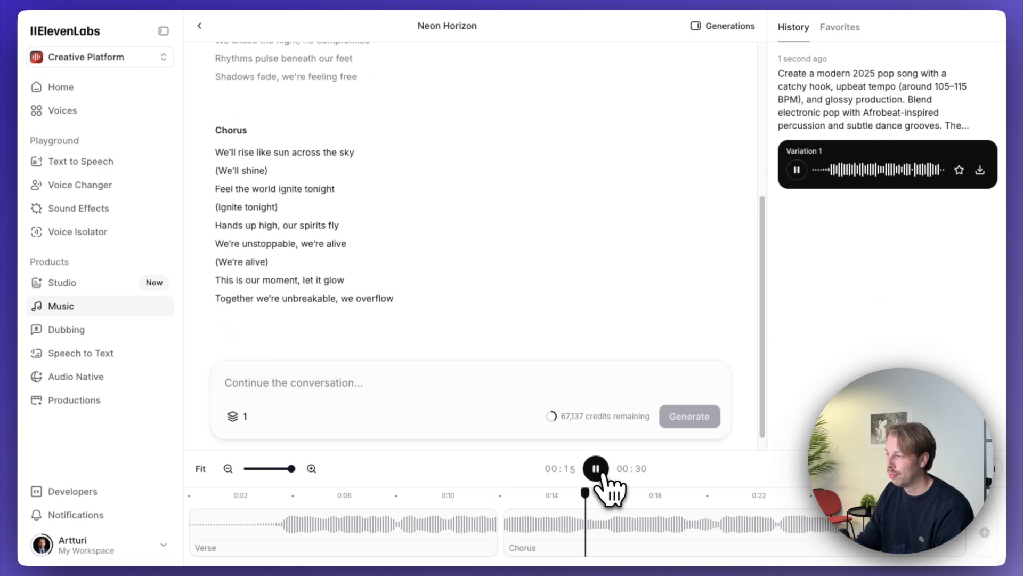
# Step: Pause playback and select the Verse's first lyric line
pyautogui.click(601, 476)
pyautogui.scroll(3, 437, 311)
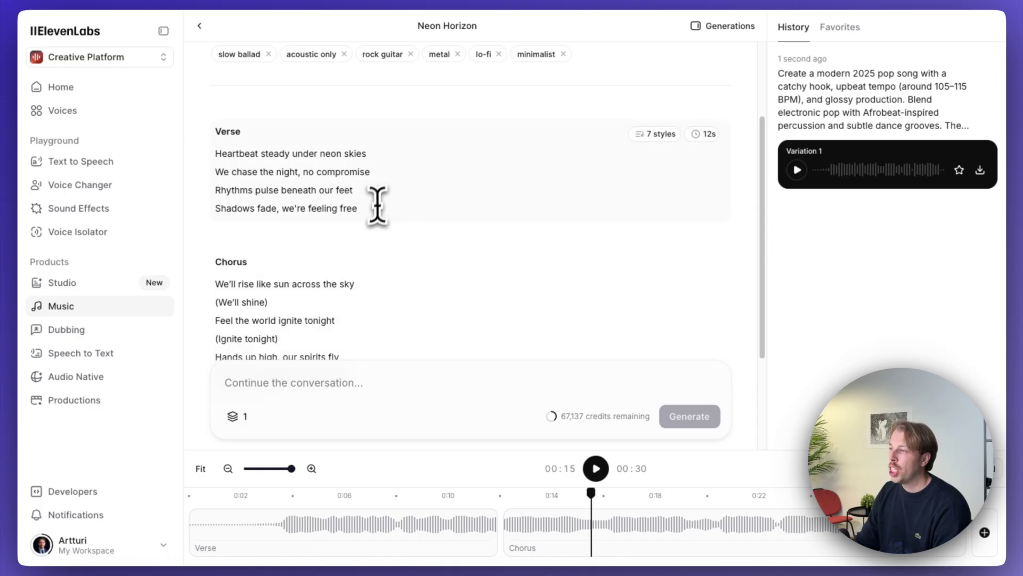
pyautogui.moveTo(377, 207); pyautogui.dragTo(214, 150)
pyautogui.click(405, 186)
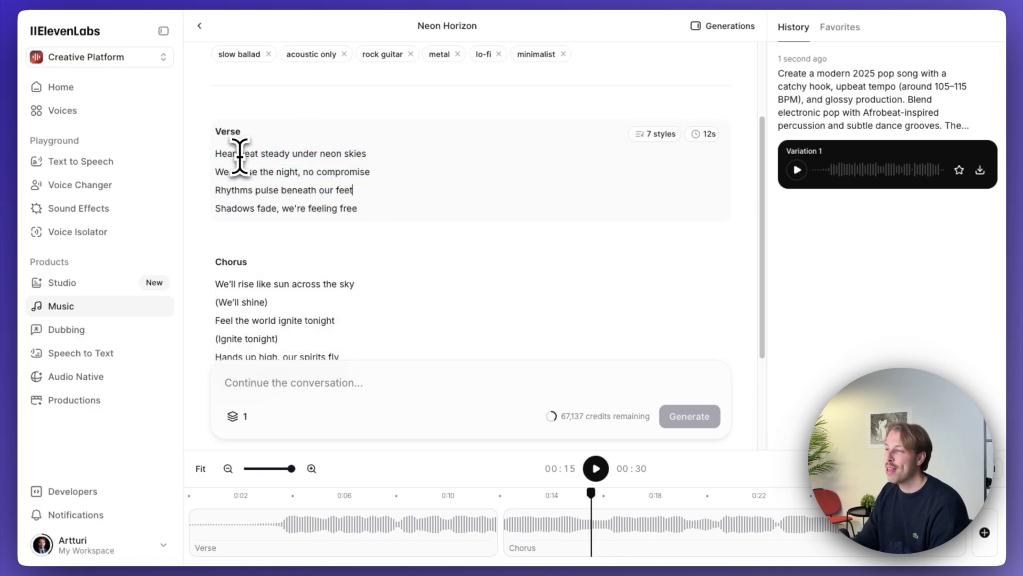
pyautogui.moveTo(215, 154); pyautogui.dragTo(269, 154)
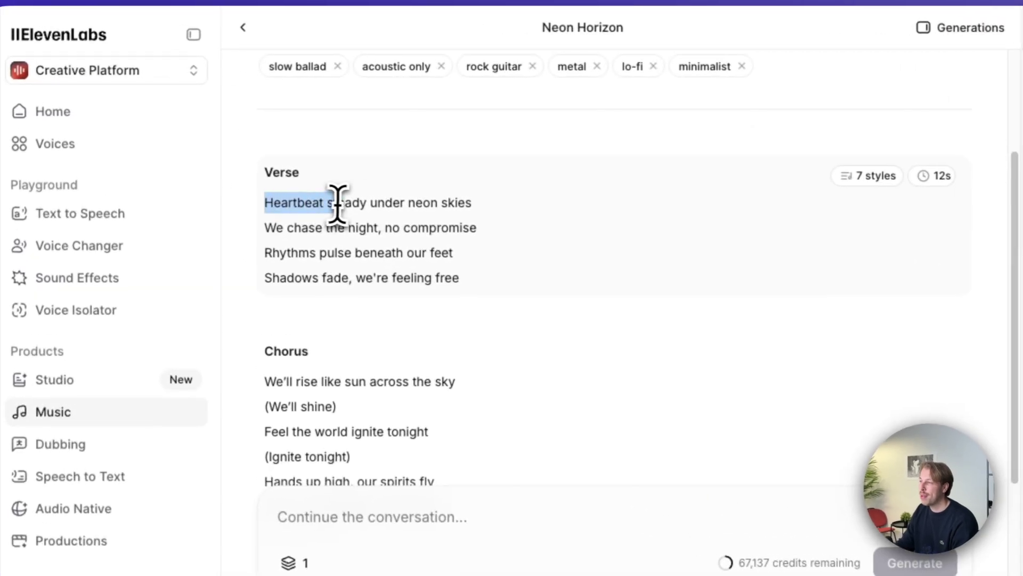
pyautogui.moveTo(337, 204); pyautogui.dragTo(403, 203)
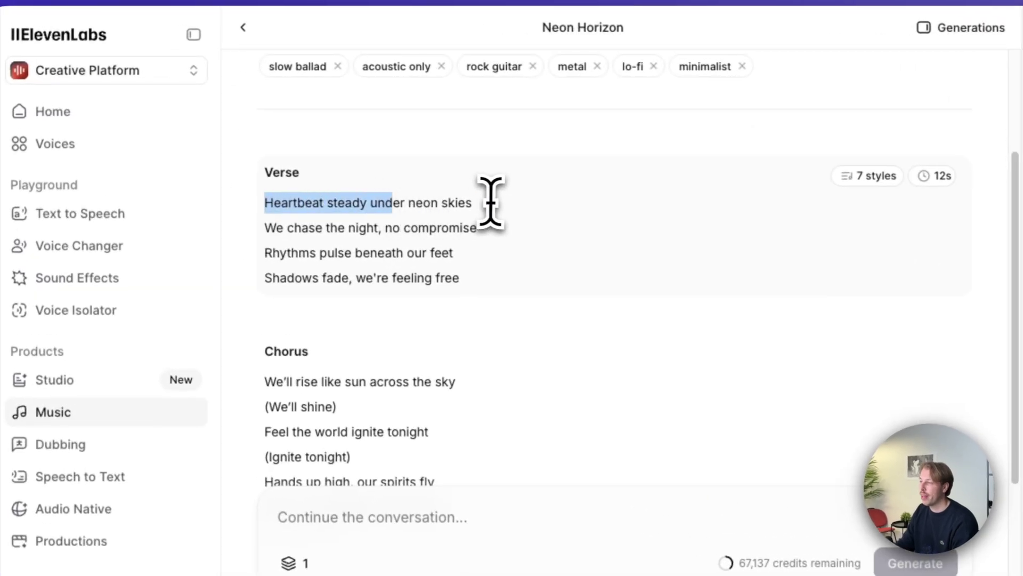
# Step: Replace 'neon' with 'clear blue' in the first Verse line and regenerate
pyautogui.doubleClick(428, 205)
pyautogui.write('clear blue')
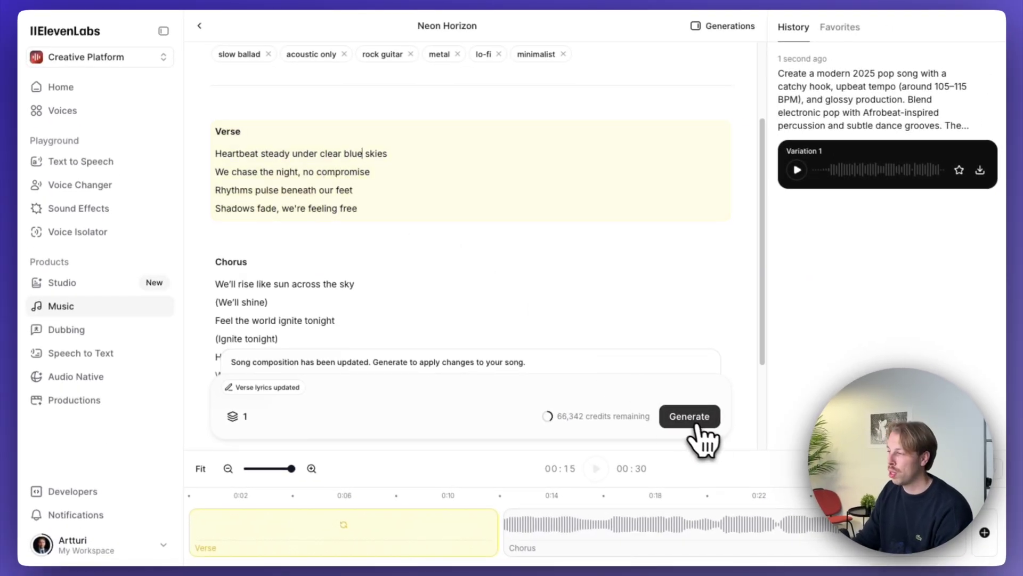
pyautogui.click(692, 421)
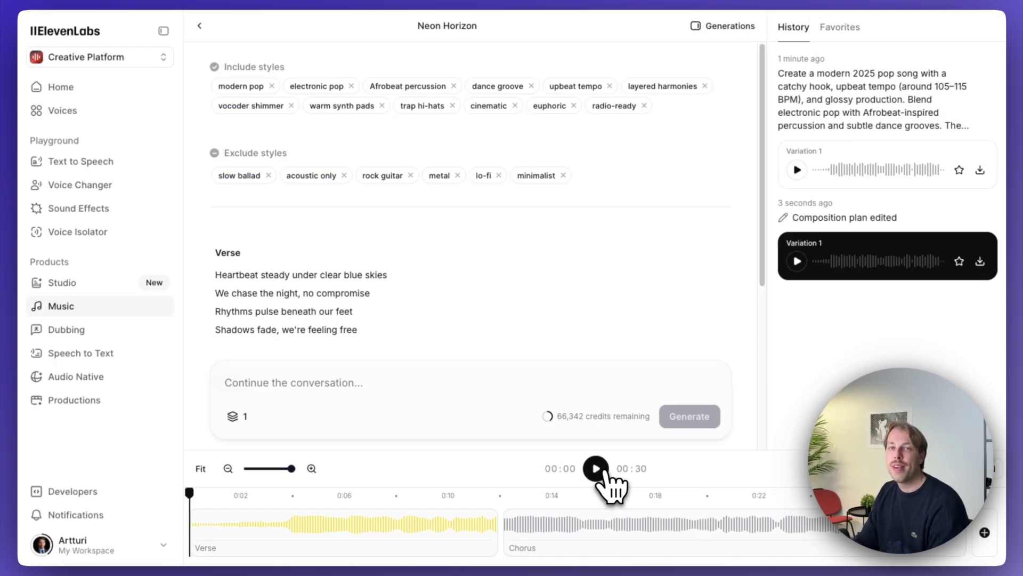
# Step: Play the regenerated Neon Horizon song, pause at 00:20, and mark 'clear blue' in the Verse
pyautogui.click(597, 469)
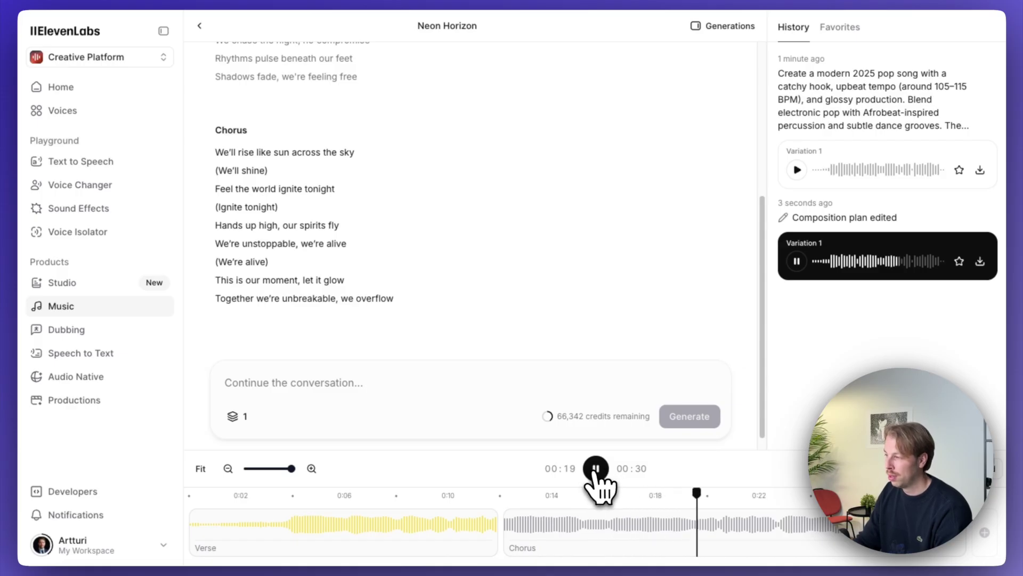
pyautogui.click(596, 469)
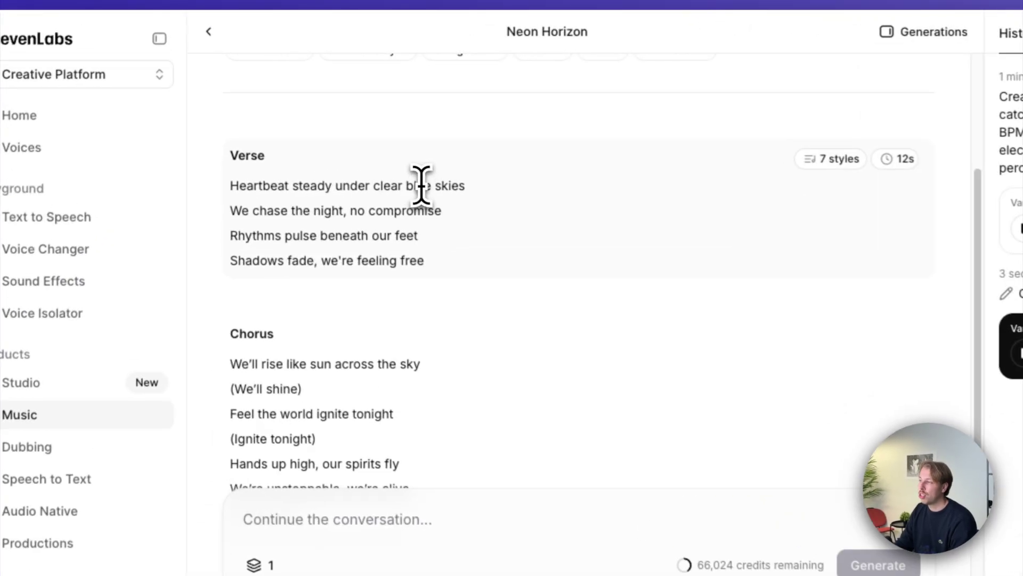
pyautogui.moveTo(421, 185); pyautogui.dragTo(373, 183)
pyautogui.click(432, 185)
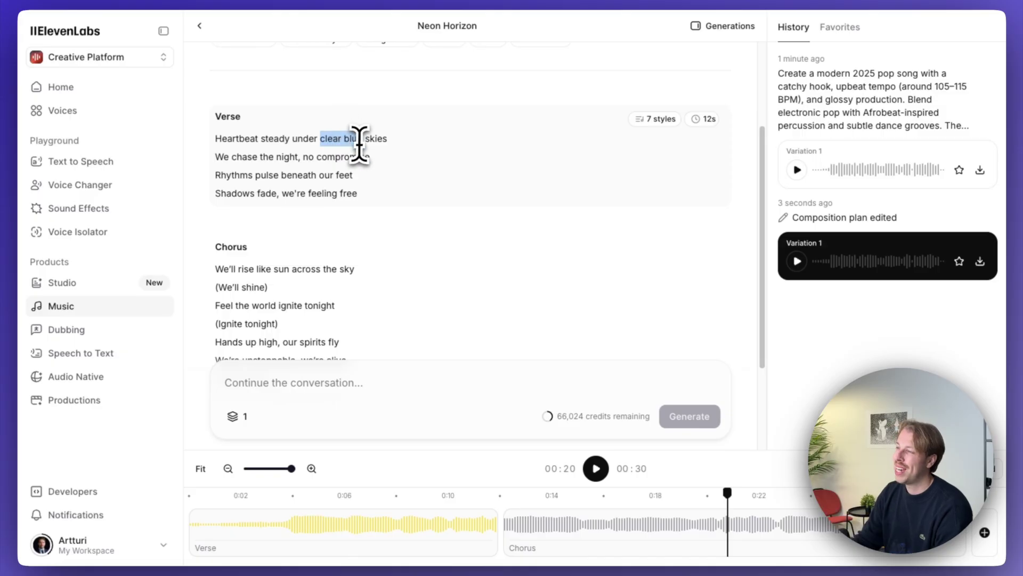
# Step: Jump to the Verse lyrics from its timeline clip and select its four lines, then the word 'clear'
pyautogui.scroll(-3, 352, 160)
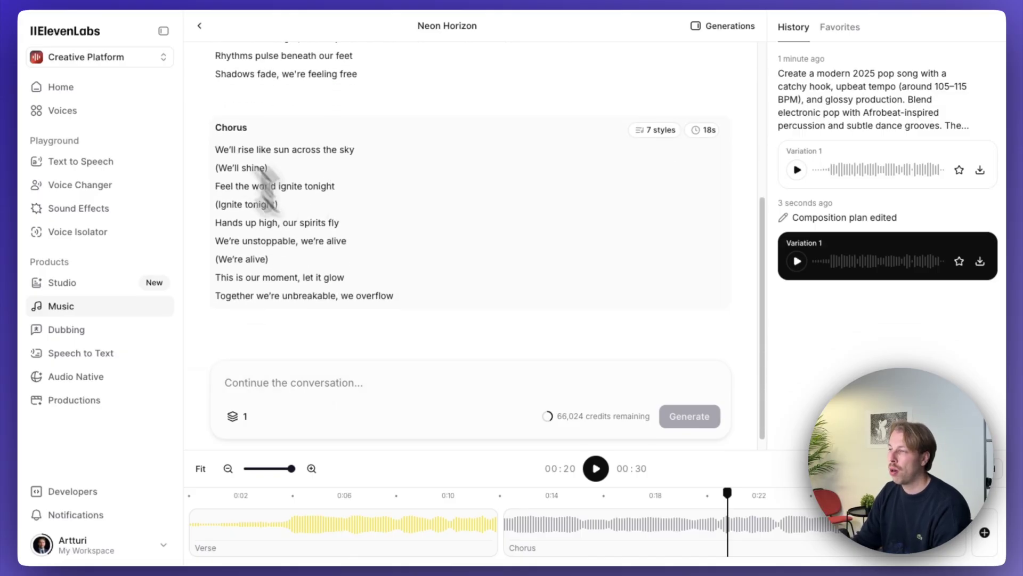
pyautogui.moveTo(456, 538)
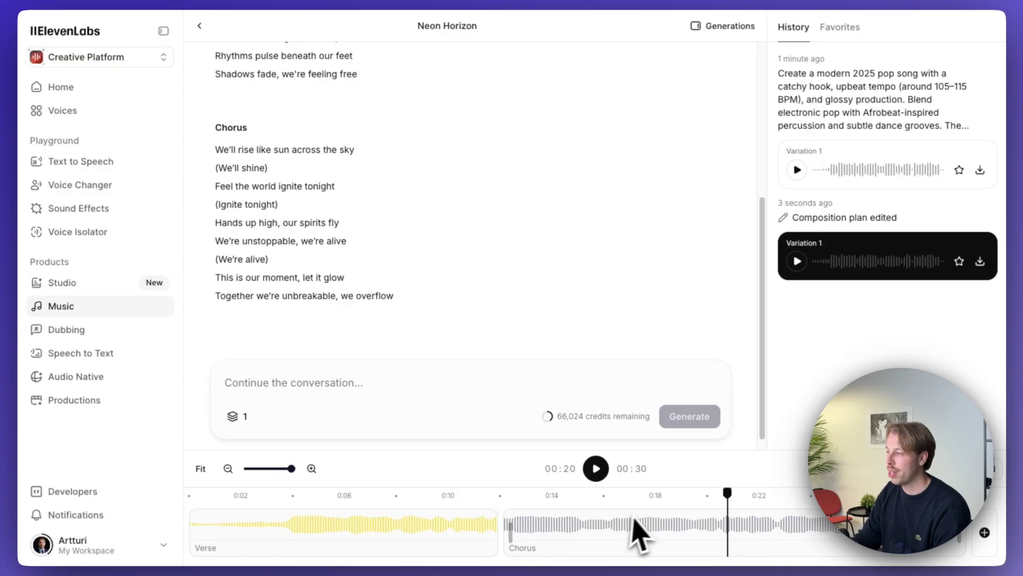
pyautogui.moveTo(640, 523)
pyautogui.click(480, 533)
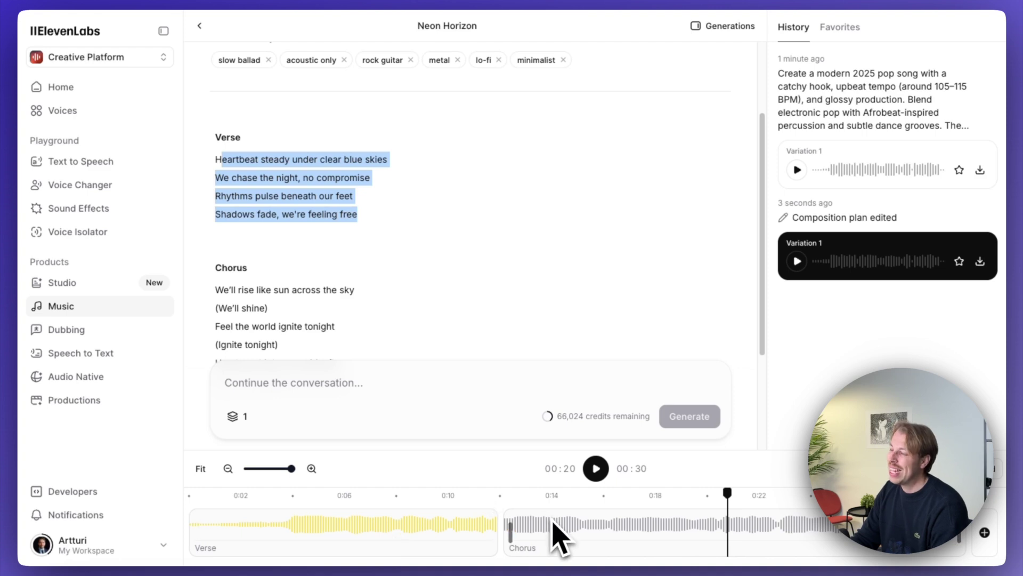
pyautogui.click(407, 216)
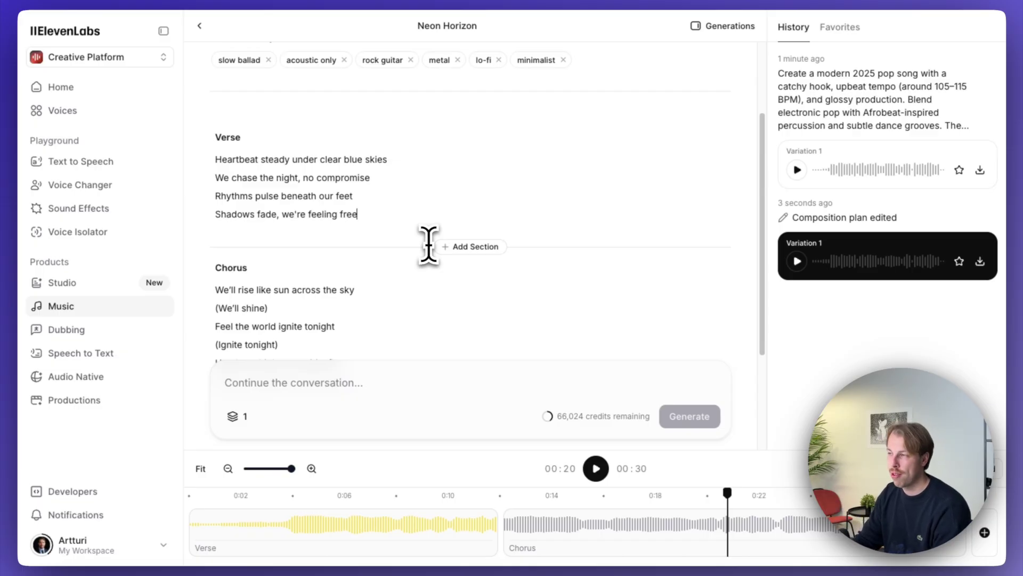
pyautogui.moveTo(393, 210); pyautogui.dragTo(276, 156)
pyautogui.click(285, 159)
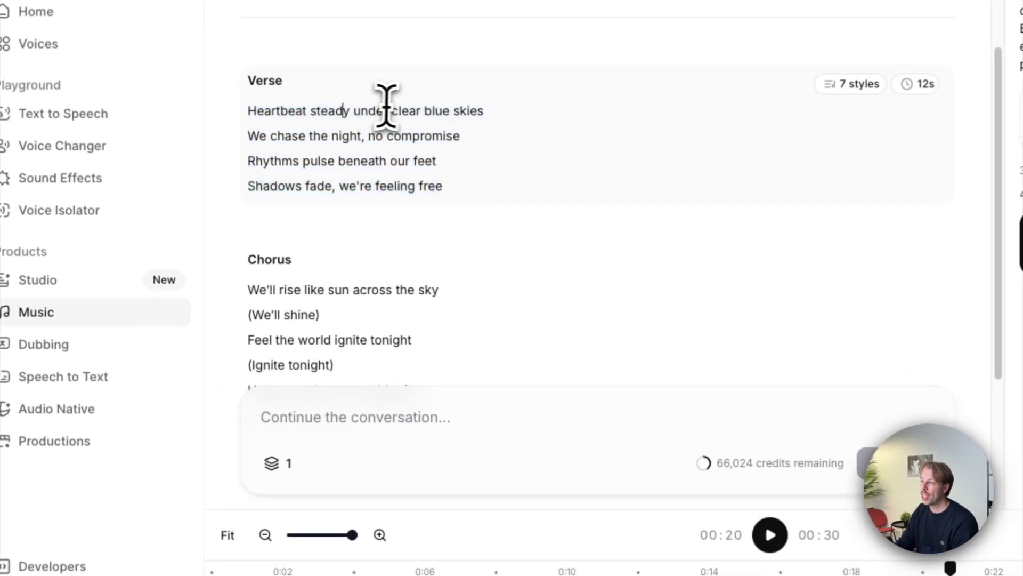
pyautogui.doubleClick(405, 111)
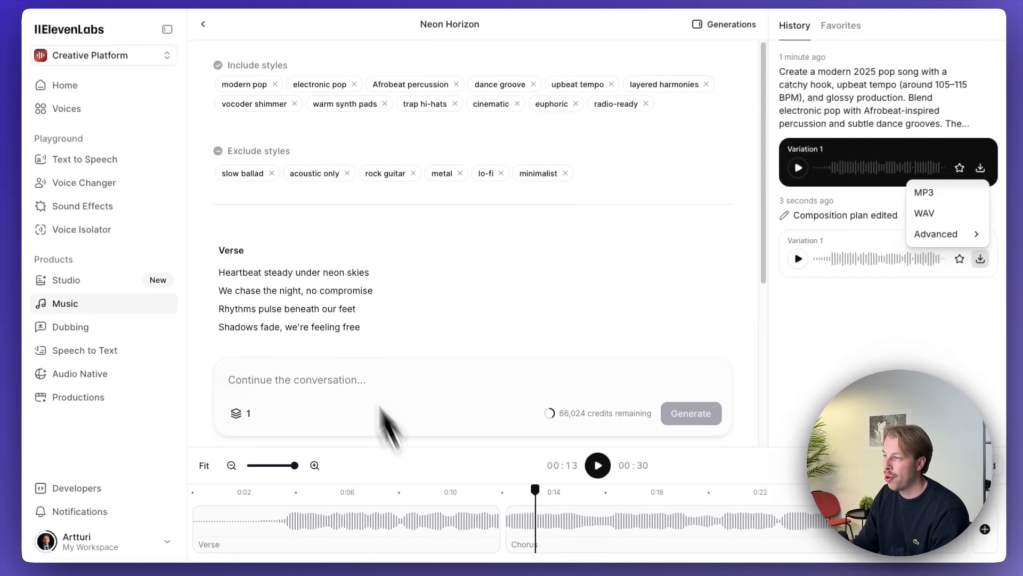
# Step: Close the download options and scroll up and down through the Neon Horizon lyrics
pyautogui.click(327, 290)
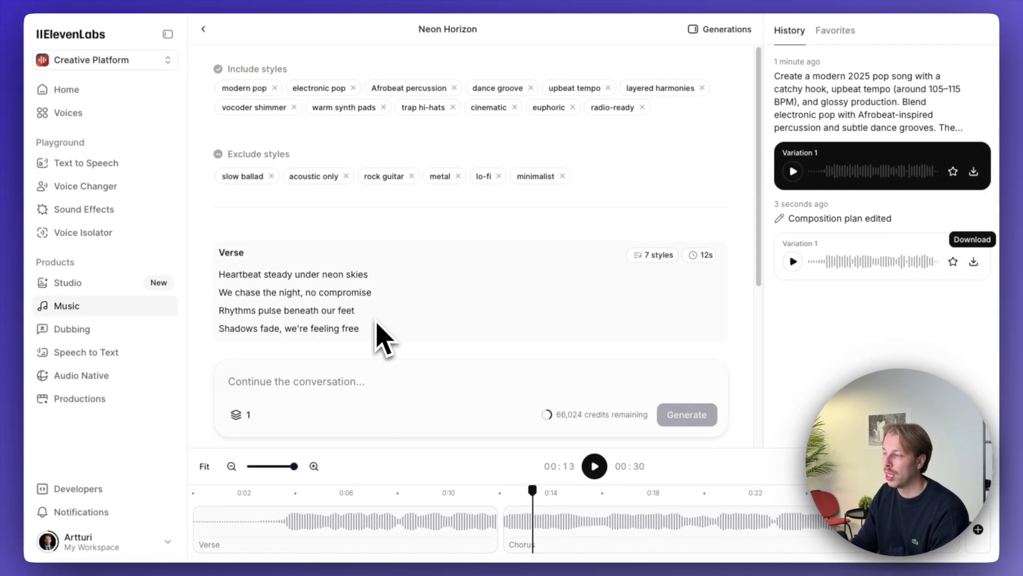
pyautogui.scroll(-3, 382, 335)
pyautogui.scroll(-2, 451, 329)
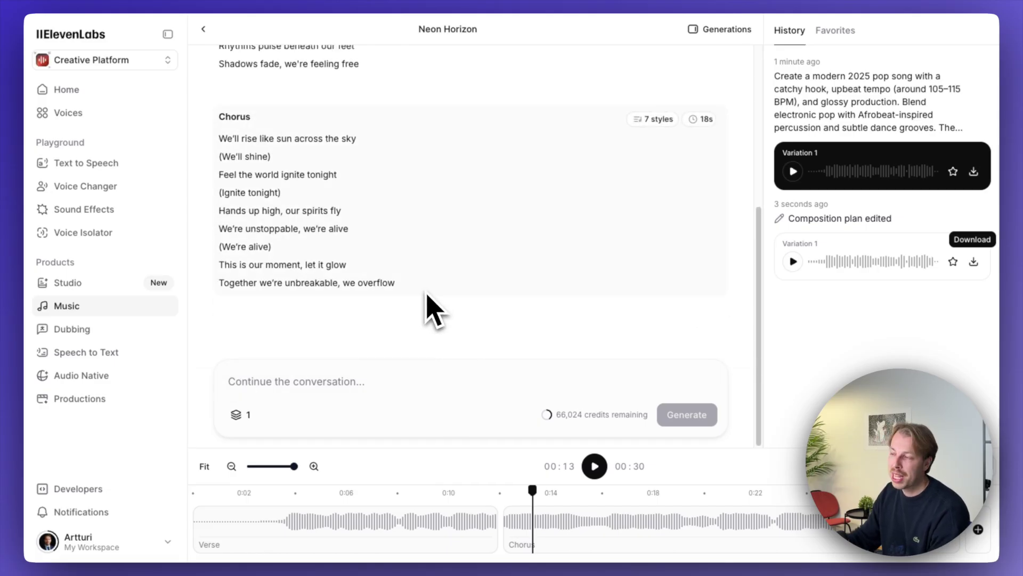
pyautogui.scroll(1, 429, 297)
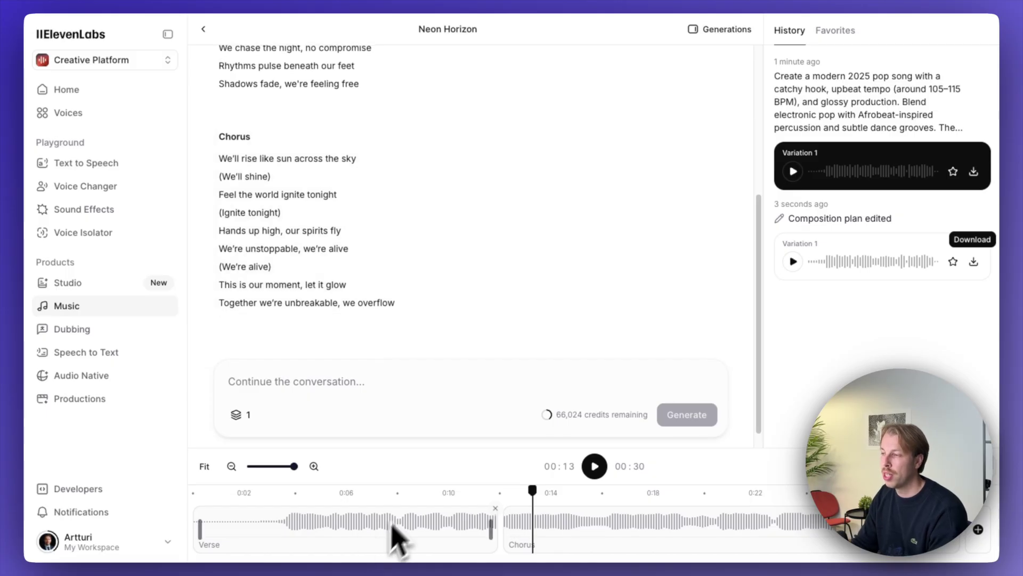
pyautogui.scroll(1, 384, 320)
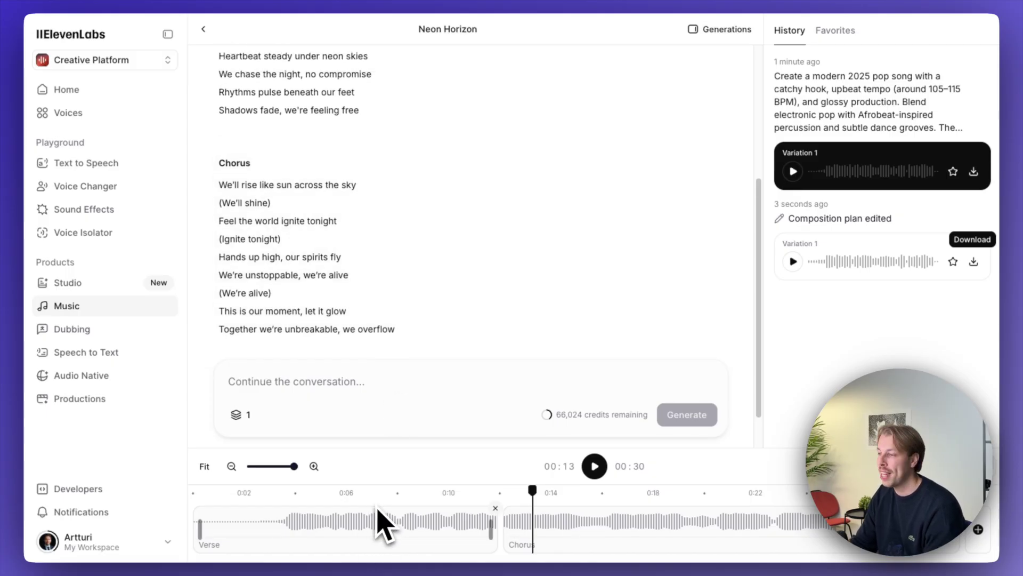
pyautogui.scroll(-2, 421, 373)
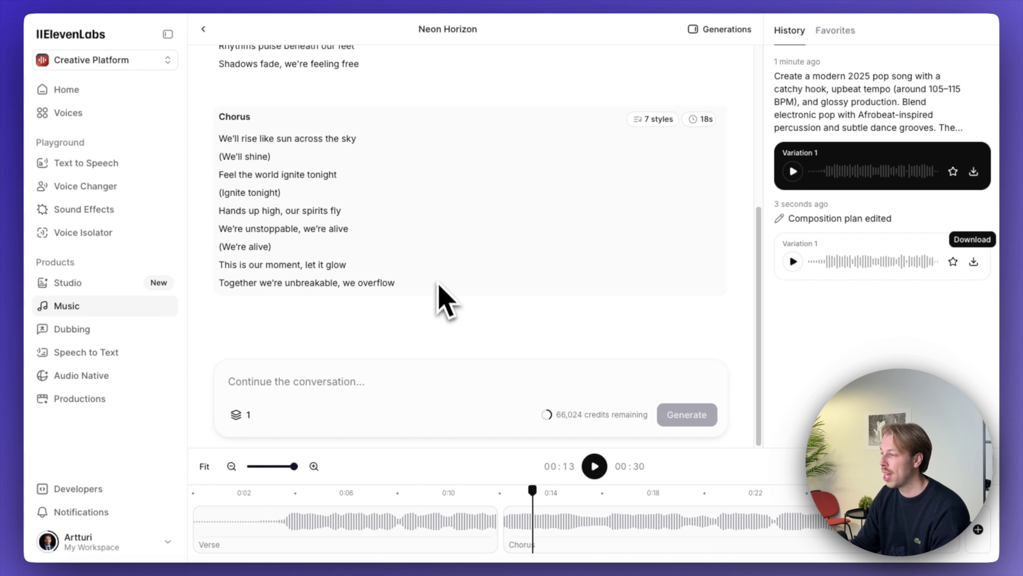
pyautogui.scroll(5, 468, 246)
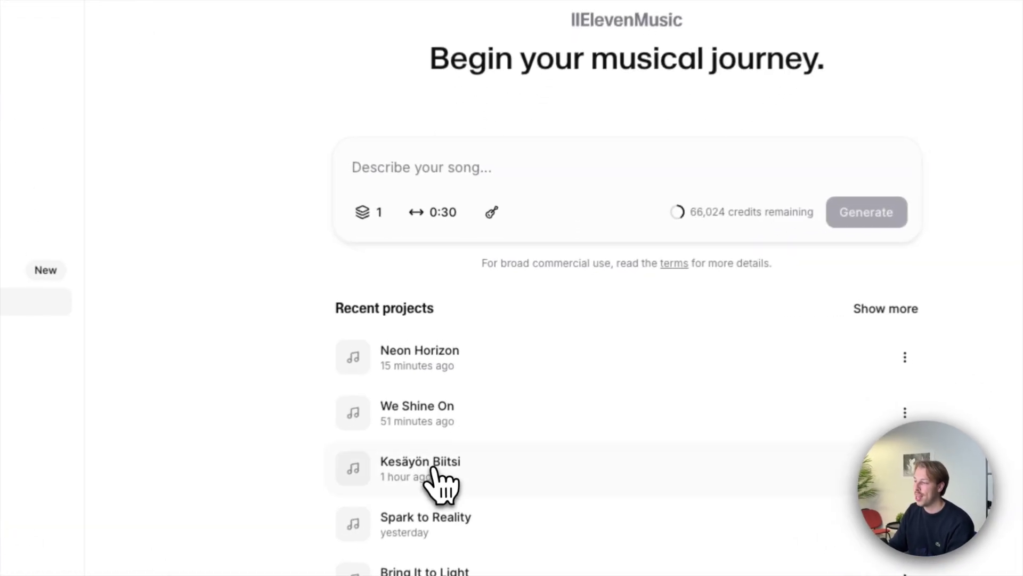
# Step: Open Kesäyön Biitsi from Recent projects, look over its lyrics, and play the Finnish song
pyautogui.click(436, 469)
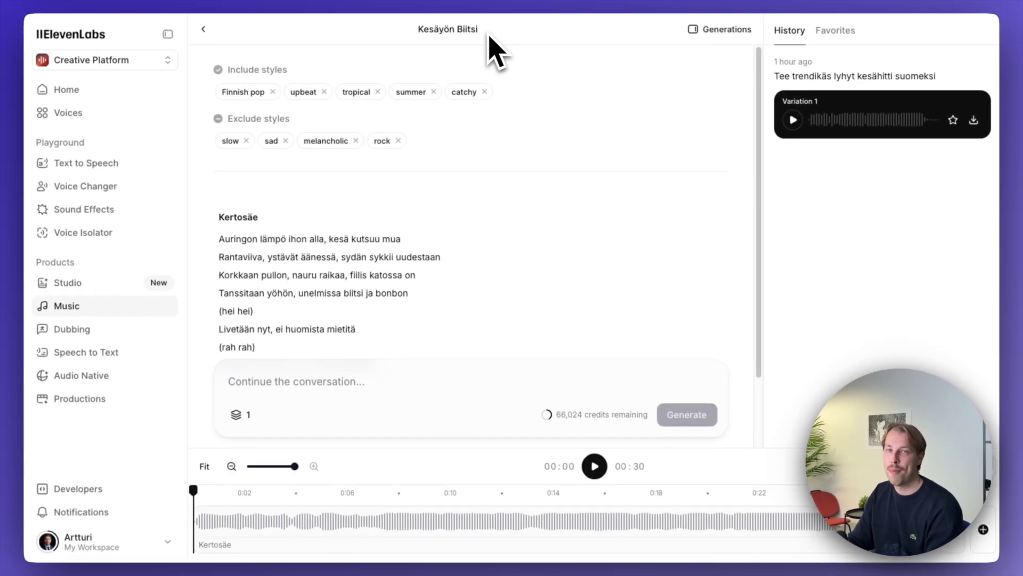
pyautogui.scroll(-2, 474, 235)
pyautogui.scroll(2, 453, 285)
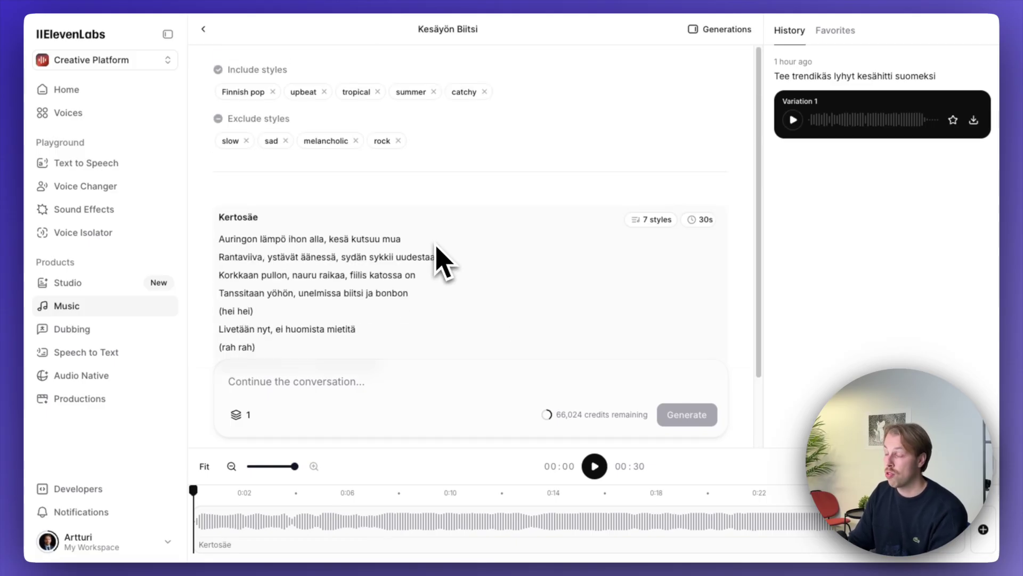
pyautogui.scroll(-2, 440, 256)
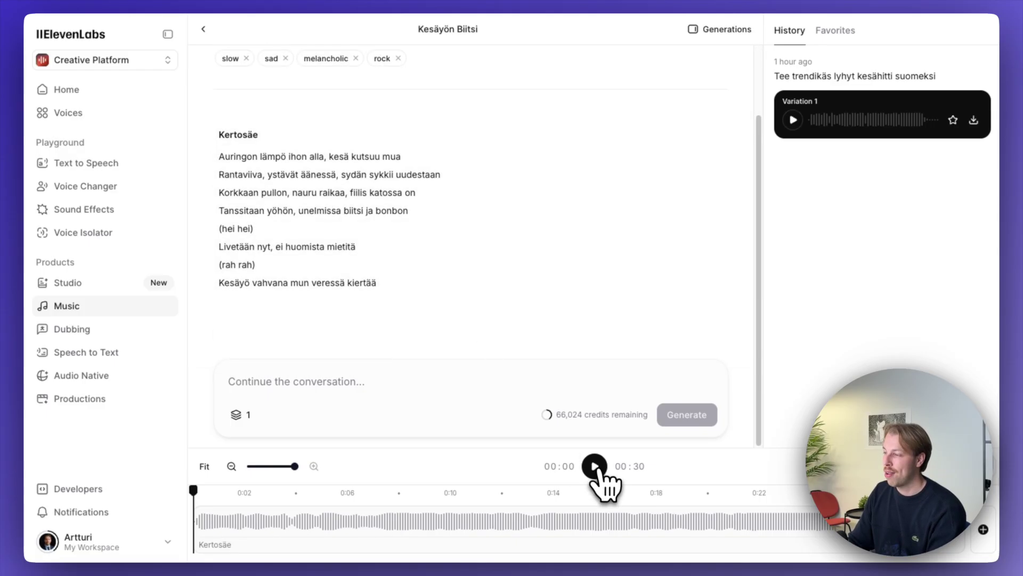
pyautogui.click(595, 466)
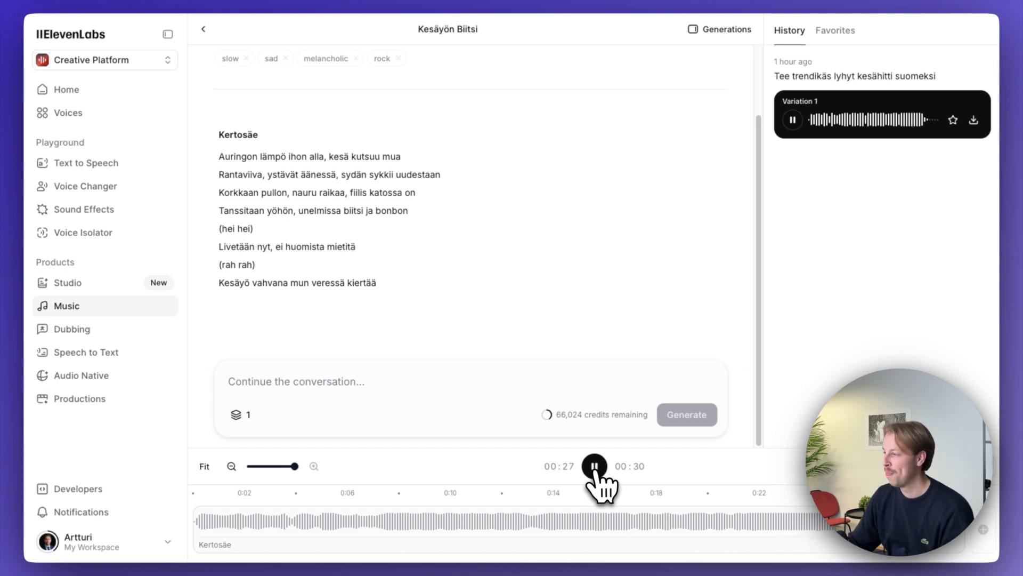
# Step: Pause the song and pick out the words Kesäyö, then 'nauru raikaa' and 'raikaa', in the lyrics
pyautogui.click(595, 467)
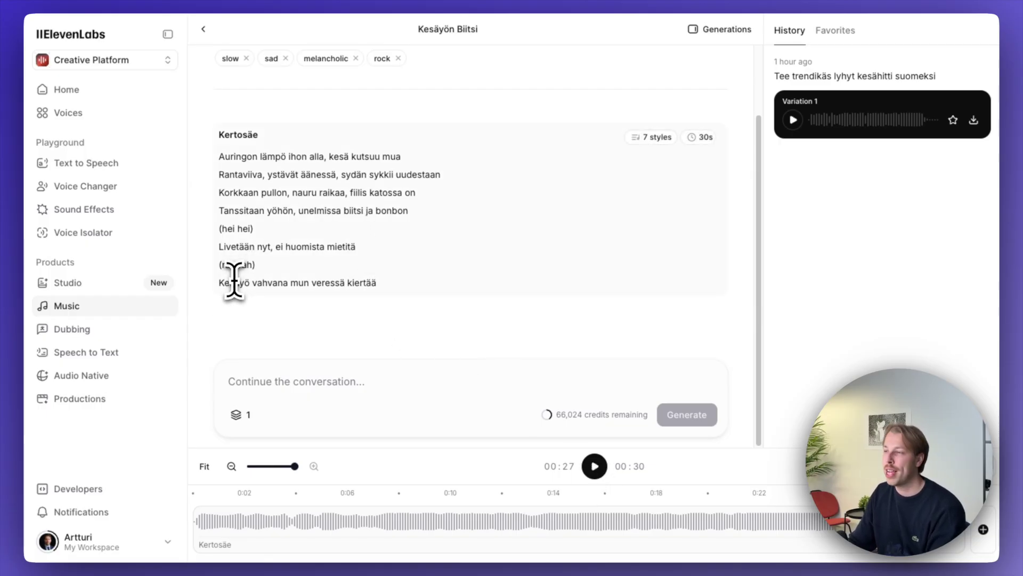
pyautogui.doubleClick(237, 283)
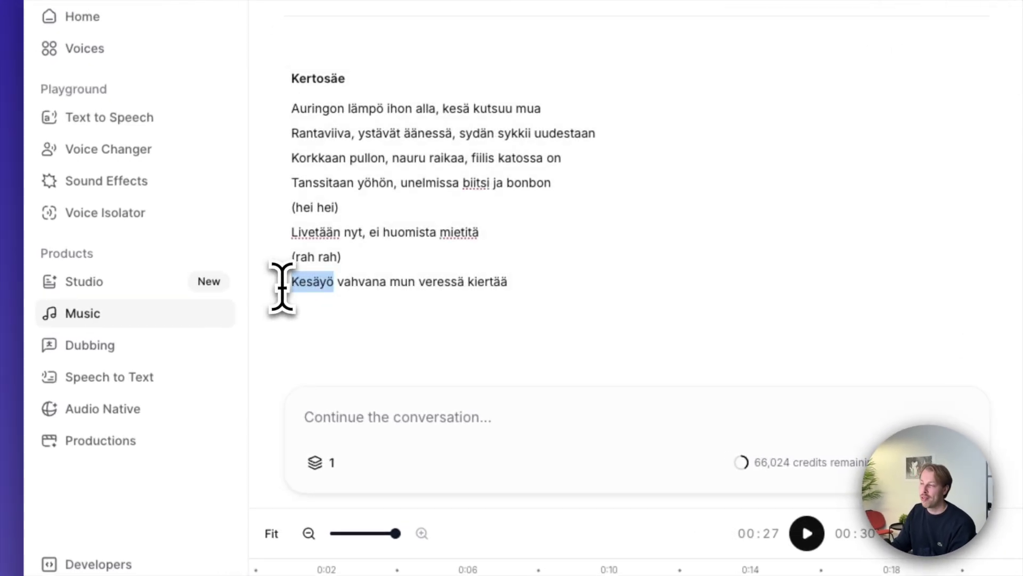
pyautogui.click(448, 172)
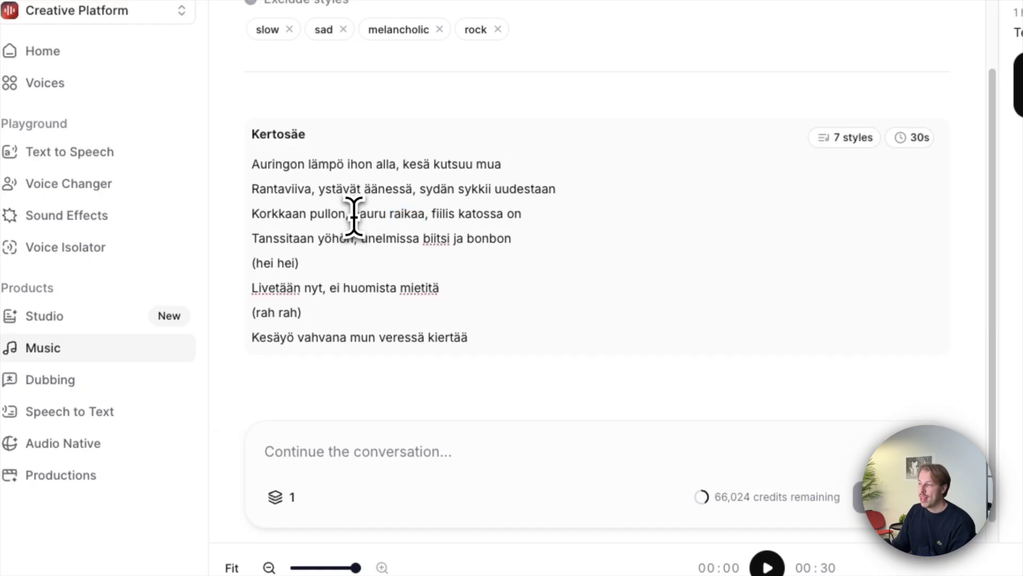
pyautogui.moveTo(354, 214); pyautogui.dragTo(424, 213)
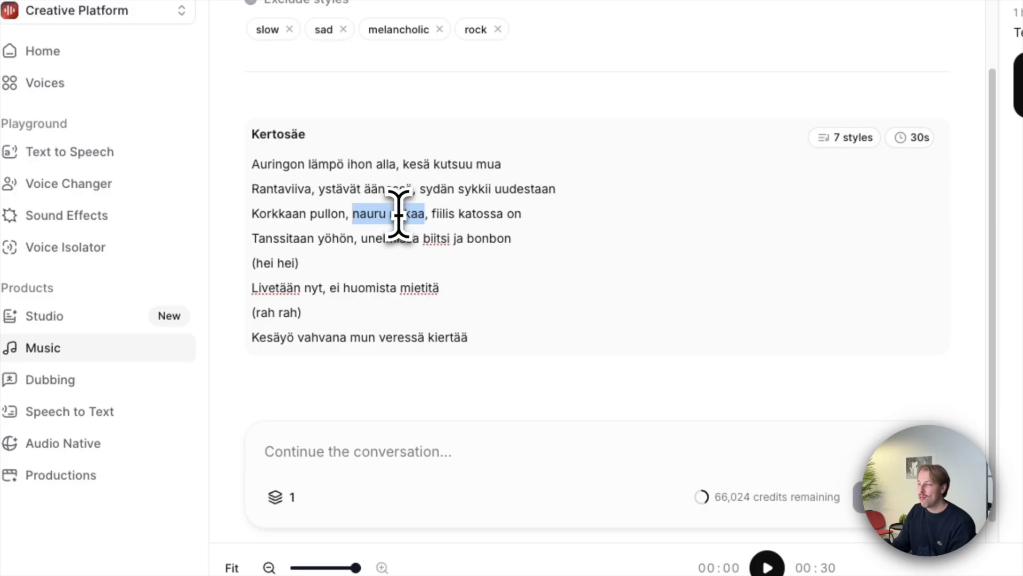
pyautogui.doubleClick(398, 214)
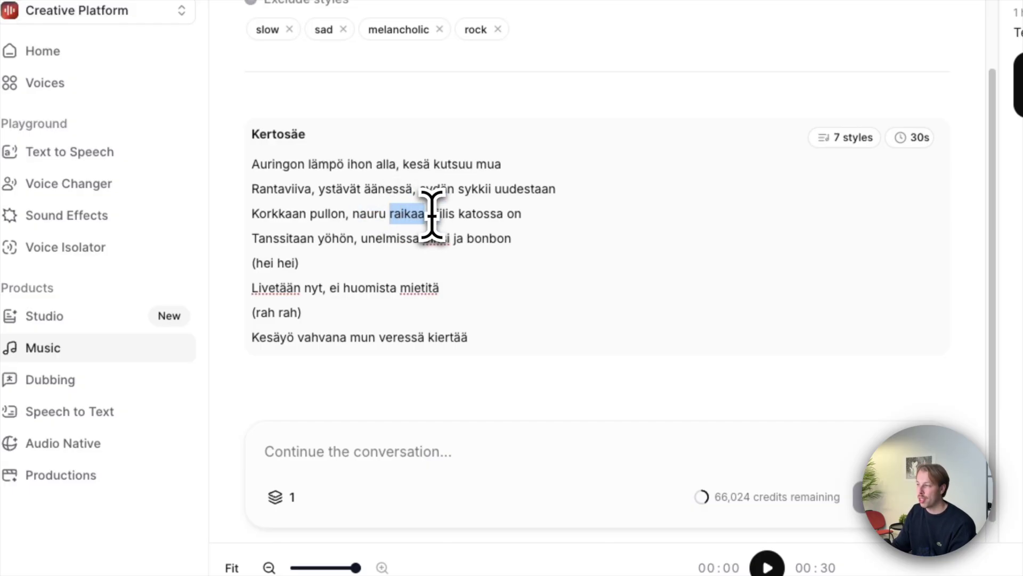
# Step: Select all eight Kertosäe lines, then step through the words Tanssitaan and Livetään with keyboard selection
pyautogui.moveTo(472, 338); pyautogui.dragTo(244, 174)
pyautogui.click(541, 228)
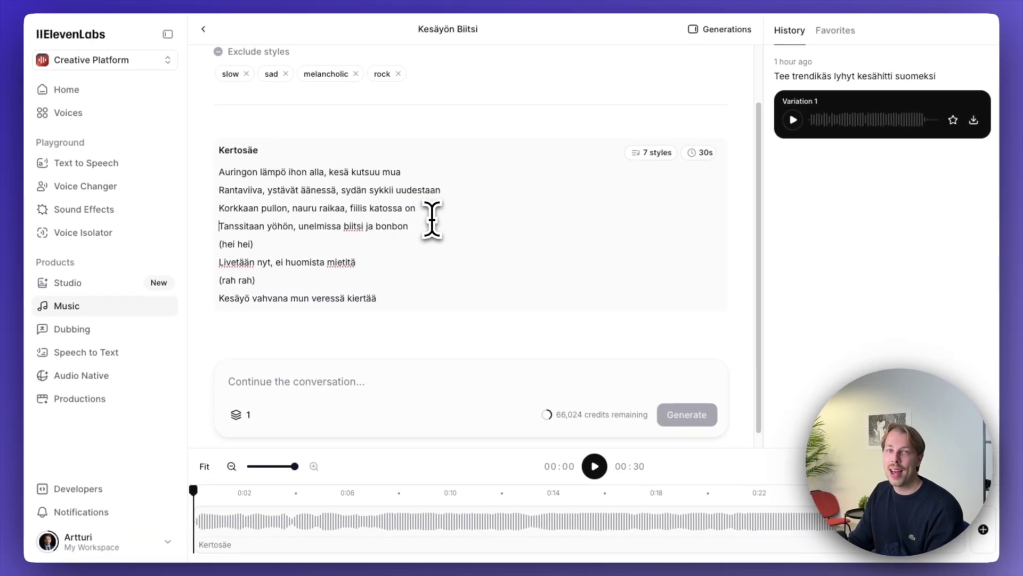
pyautogui.press('super+Left')
pyautogui.hotkey('alt', 'shift', 'Right')
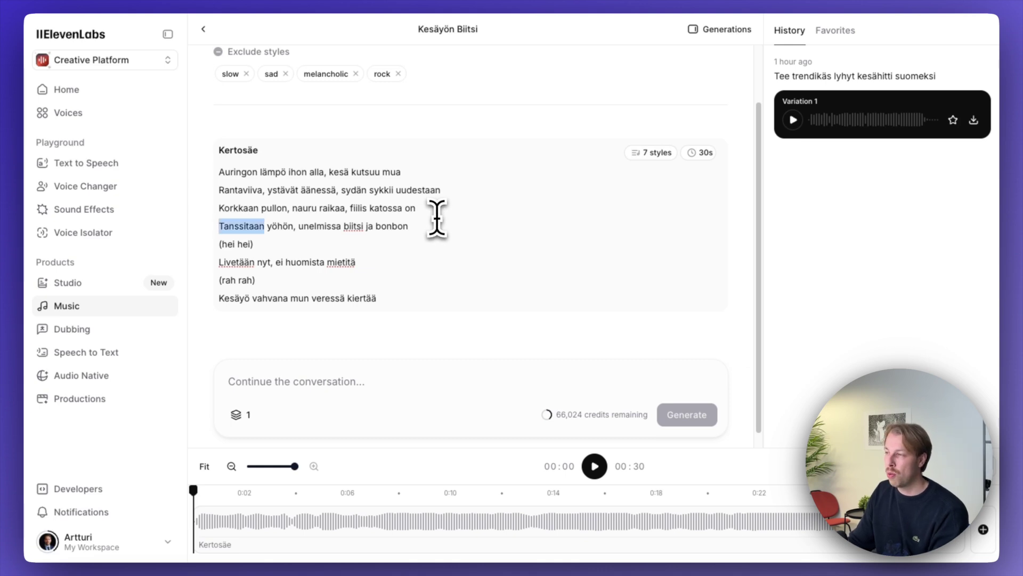
pyautogui.press('Down')
pyautogui.press('Down')
pyautogui.press('super+Left')
pyautogui.hotkey('alt', 'shift', 'Right')
pyautogui.hotkey('alt', 'shift', 'Right')
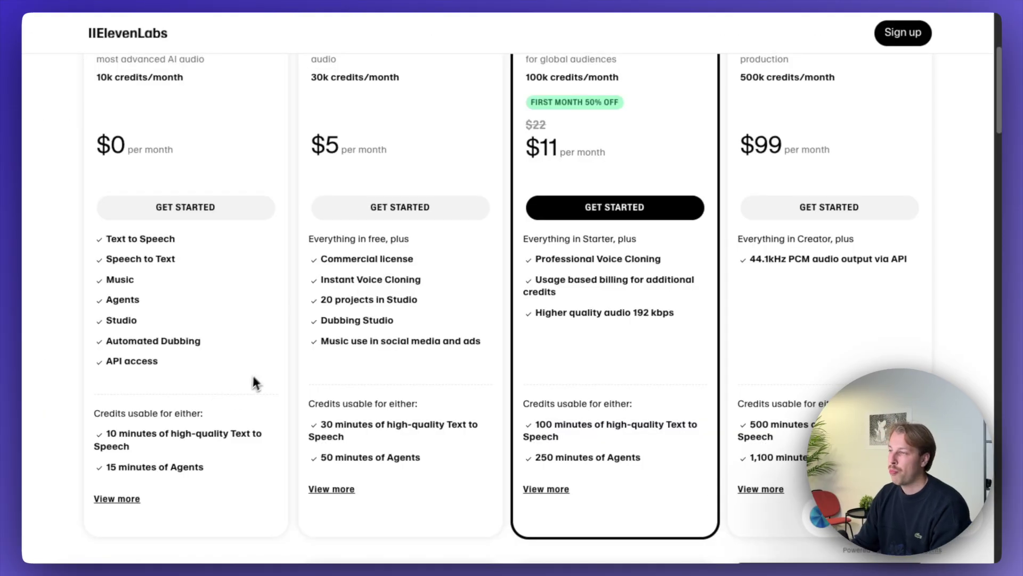
# Step: Scroll the pricing plan cards and mark the Free plan's Text to Speech minutes
pyautogui.scroll(1, 260, 364)
pyautogui.scroll(1, 171, 176)
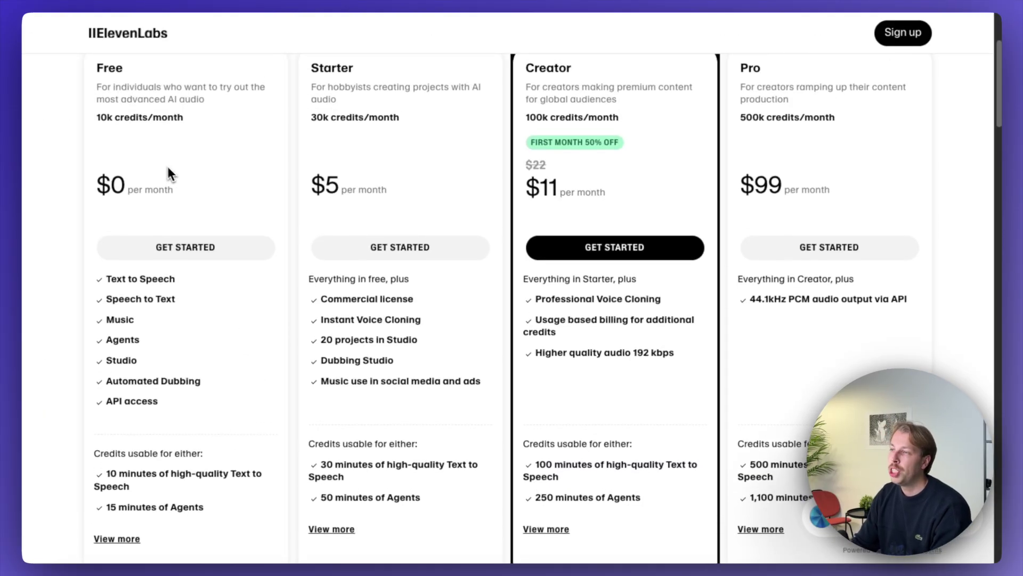
pyautogui.moveTo(124, 64); pyautogui.dragTo(101, 65)
pyautogui.scroll(-3, 224, 423)
pyautogui.moveTo(151, 425); pyautogui.dragTo(142, 424)
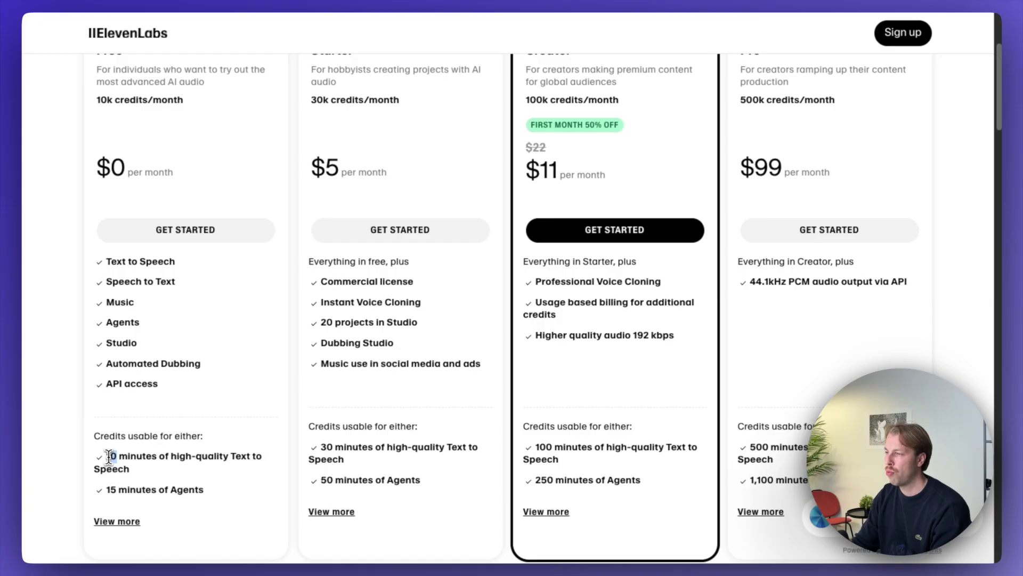
# Step: Compare the plans and mark the $11 Creator plan's 100 Text to Speech minutes
pyautogui.scroll(-1, 145, 458)
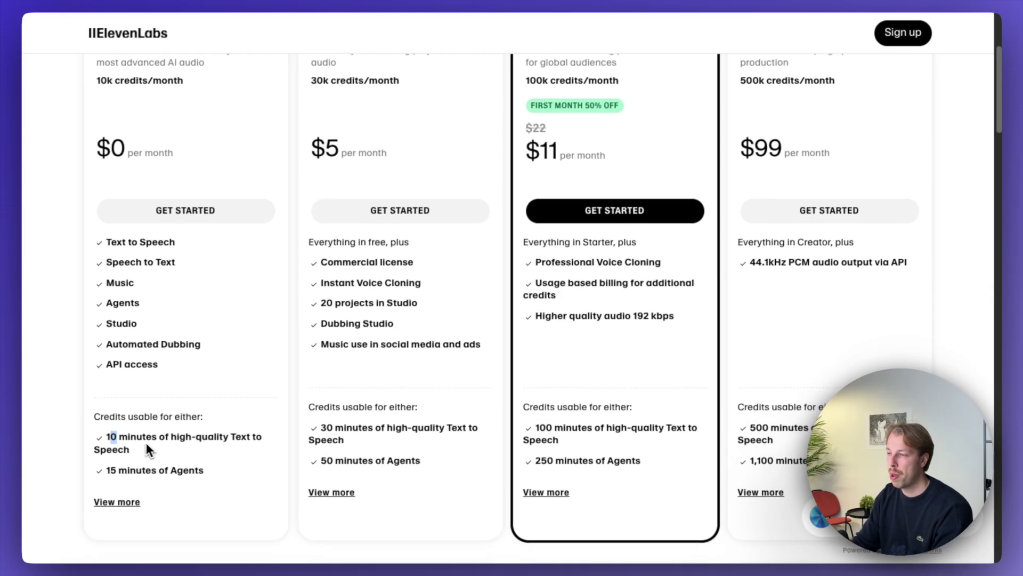
pyautogui.scroll(1, 190, 436)
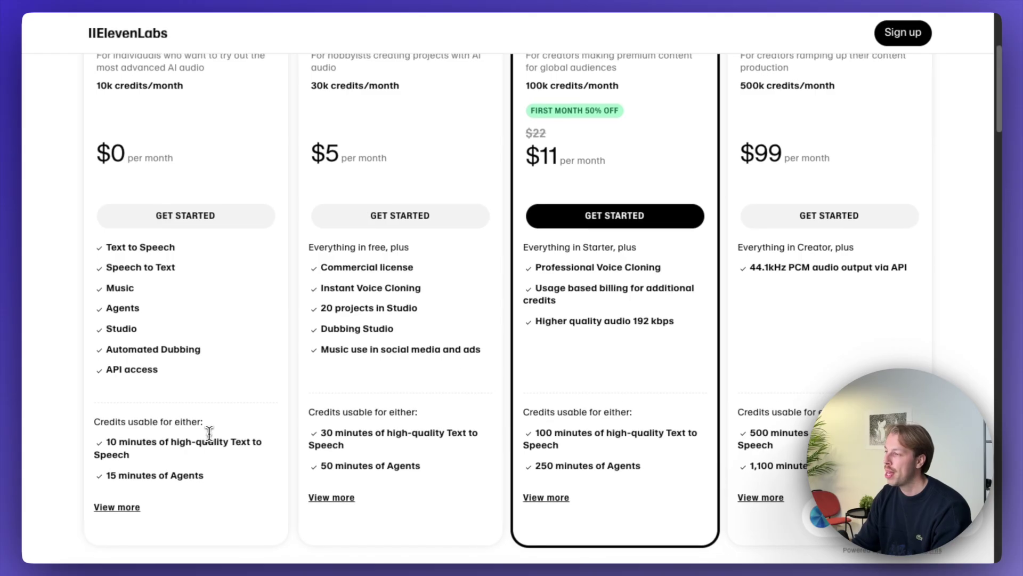
pyautogui.scroll(3, 554, 192)
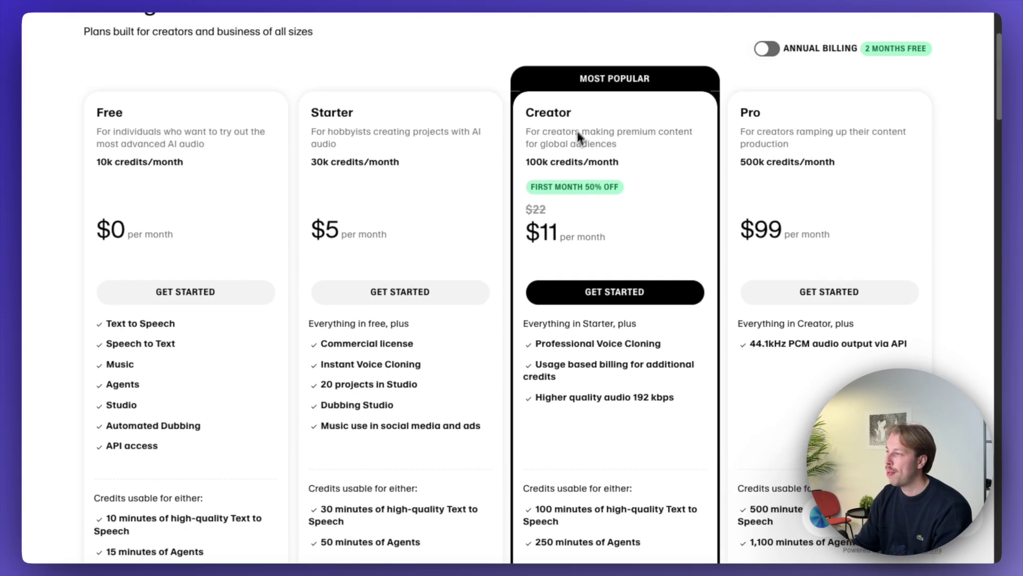
pyautogui.moveTo(564, 114); pyautogui.dragTo(527, 114)
pyautogui.scroll(-2, 581, 290)
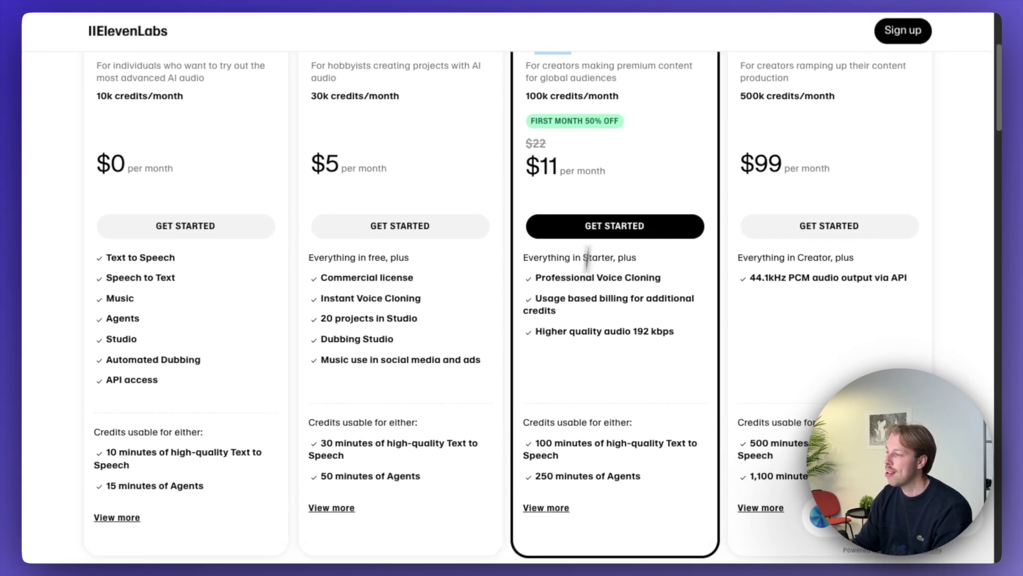
pyautogui.moveTo(536, 444); pyautogui.dragTo(548, 444)
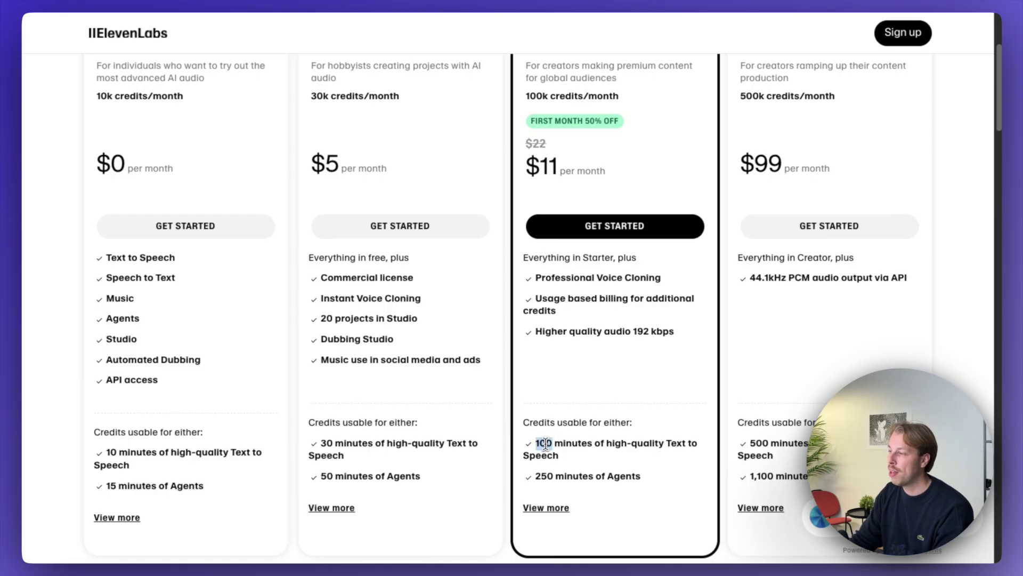
pyautogui.scroll(1, 560, 443)
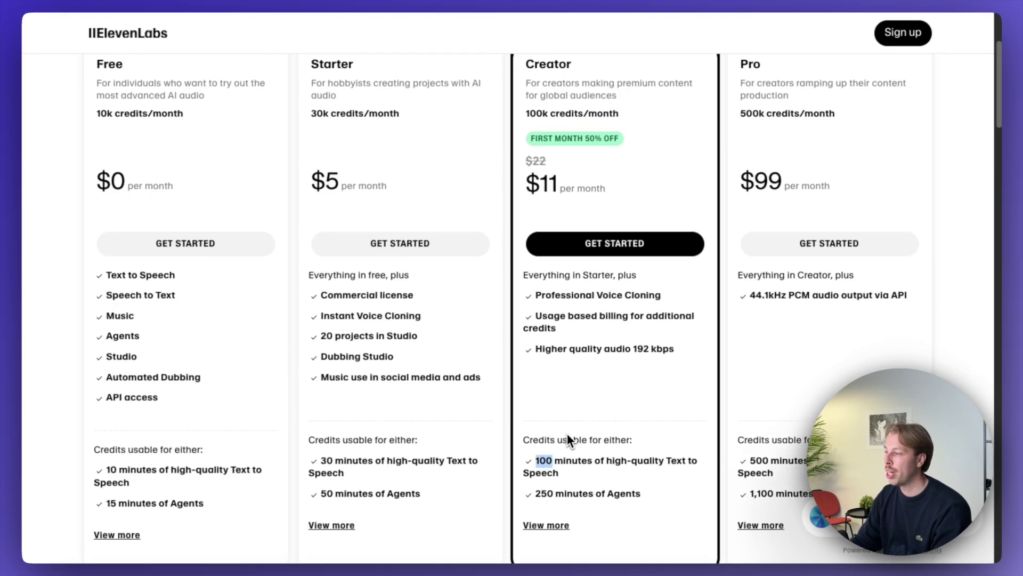